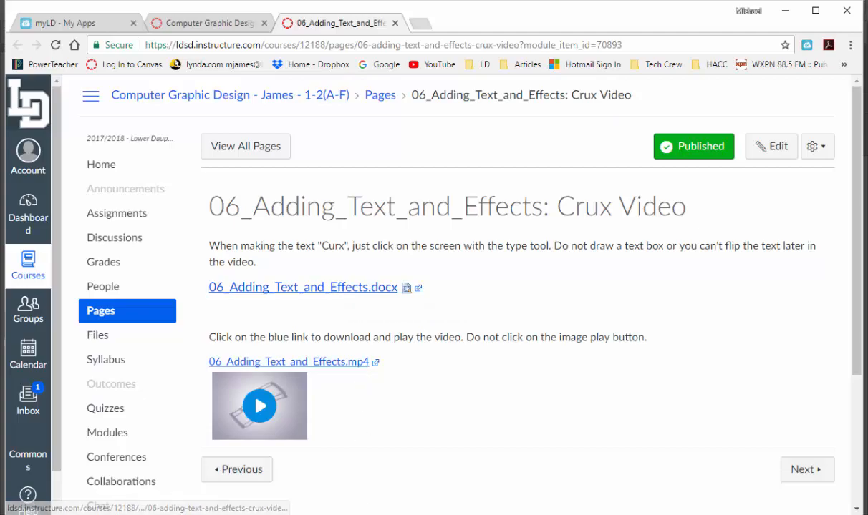
- Consult the 06_Adding_Text_and_Effects.docx instructions in Word and draw a rectangle covering the whole artboard of Untitled-1 in Illustrator
click(405, 474)
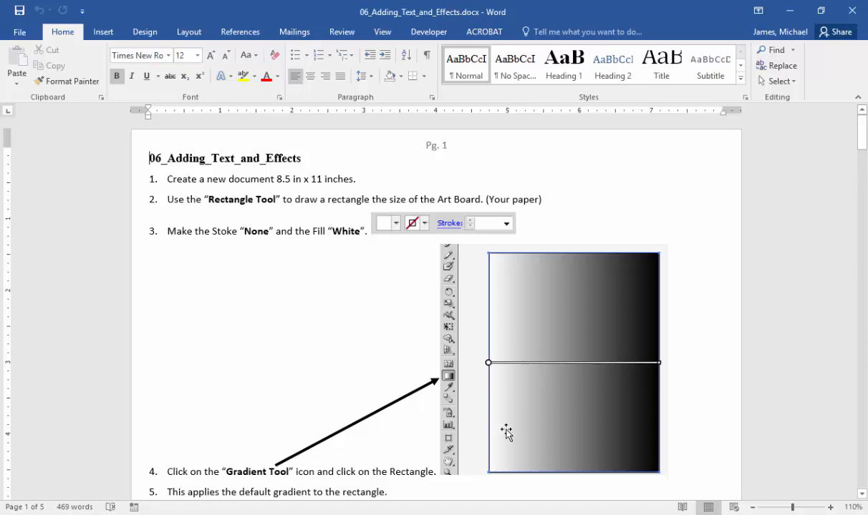
click(428, 514)
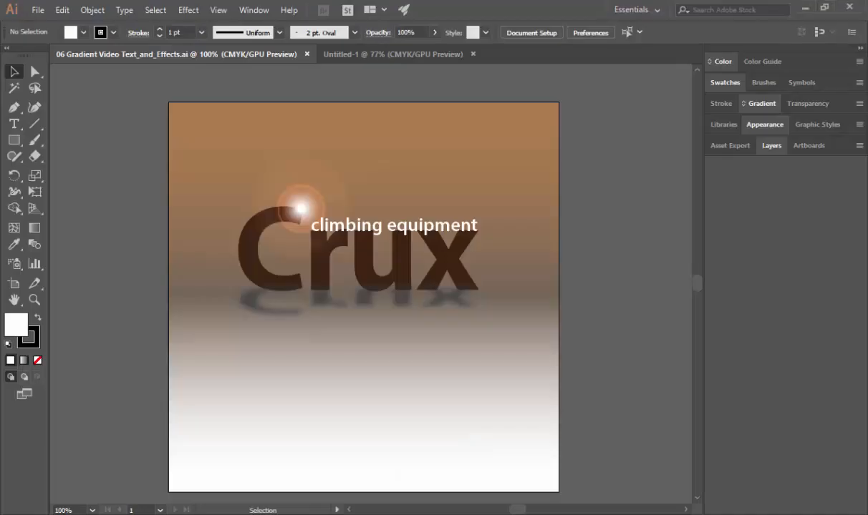
click(362, 57)
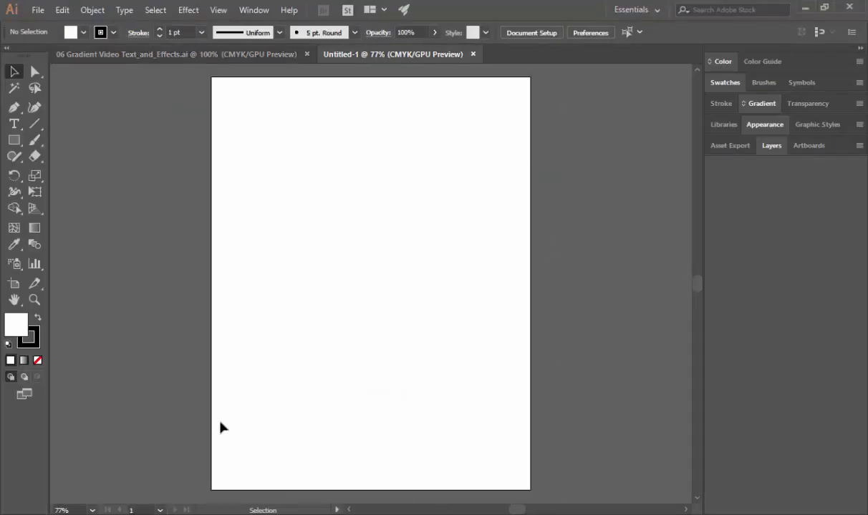
click(15, 140)
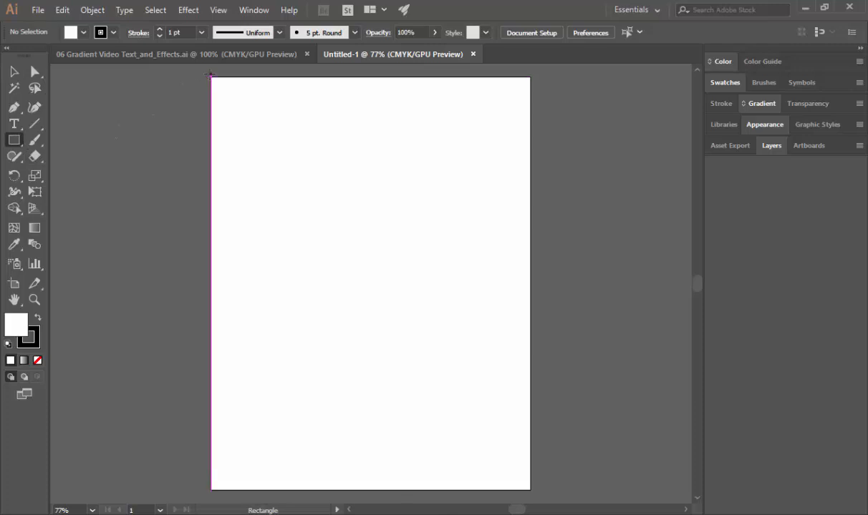
drag(212, 81, 529, 491)
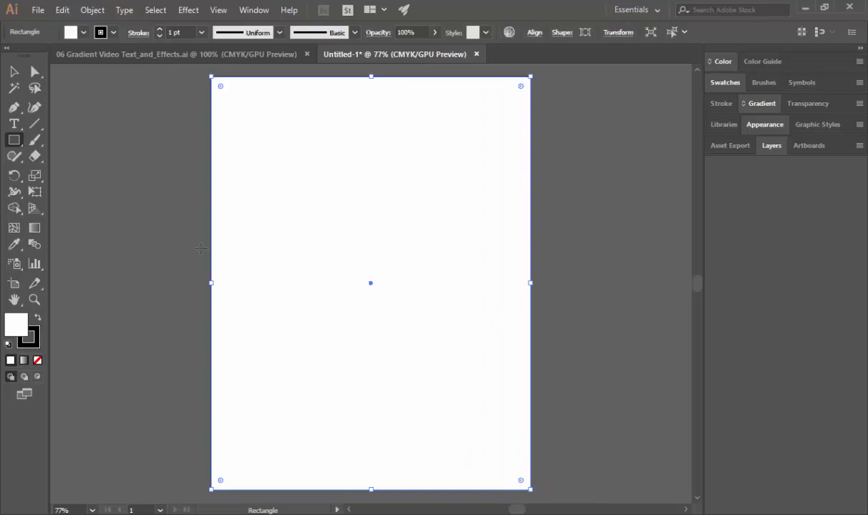
- Check instruction 3 in the Word document and set the rectangle's stroke to None in Illustrator
key(alt+Tab)
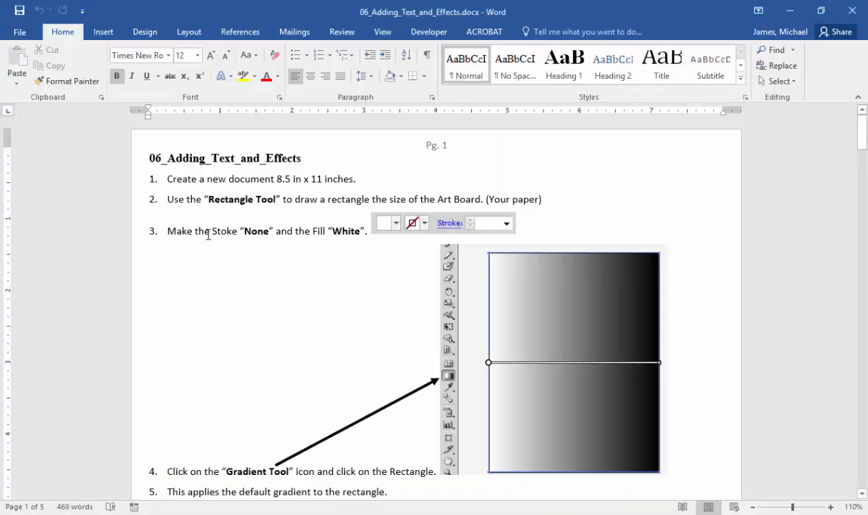
key(alt+Tab)
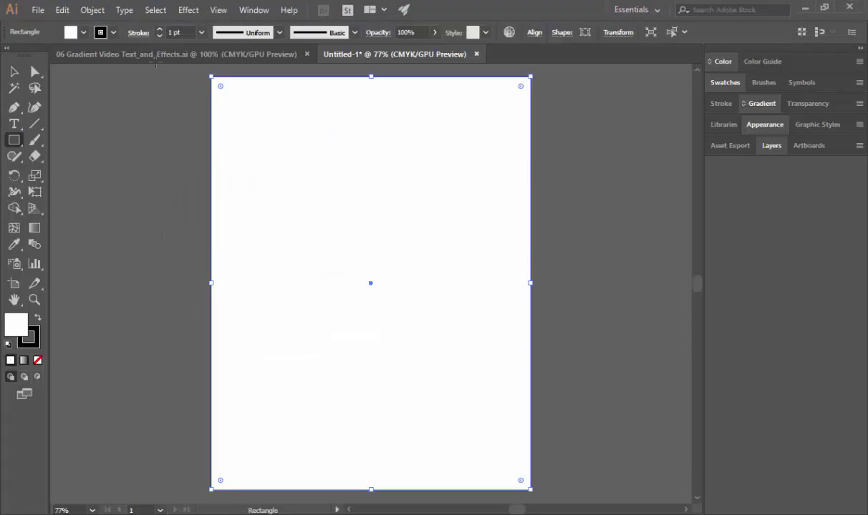
click(113, 33)
click(9, 56)
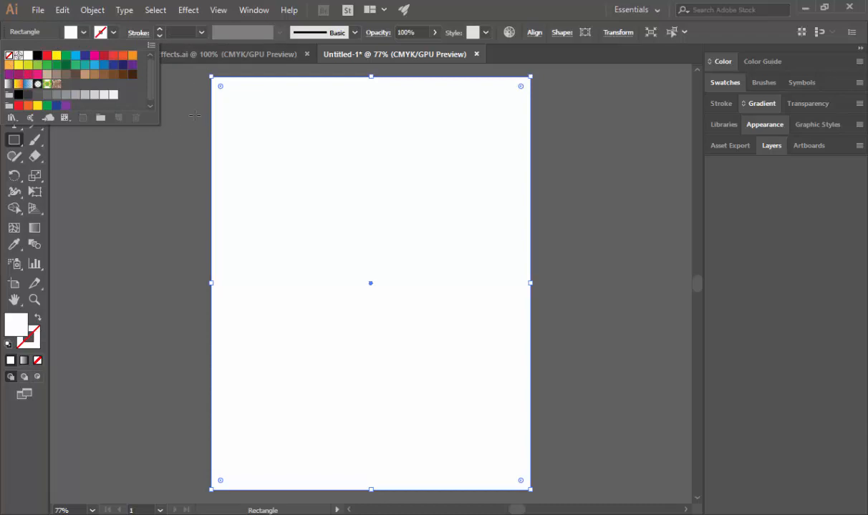
click(113, 32)
- Check instruction 4 in the Word document and apply the default gradient to the rectangle with Illustrator's Gradient tool
key(alt+Tab)
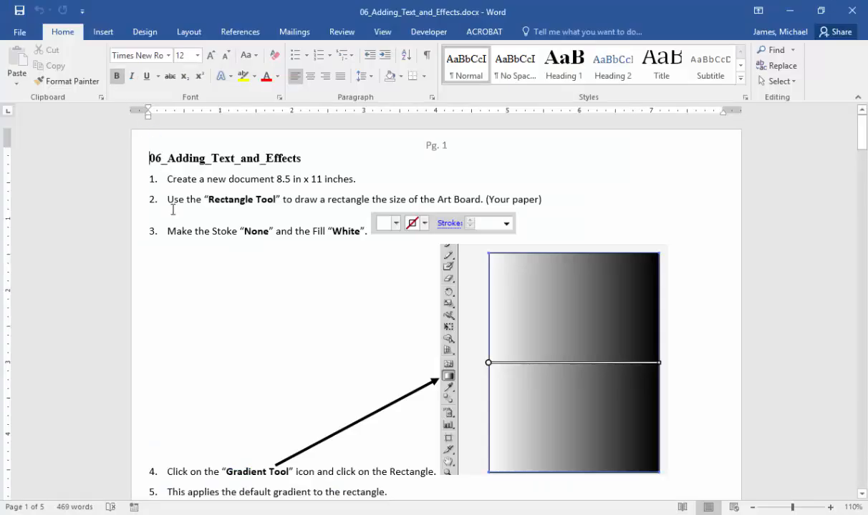
scroll(179, 237, down, 5)
scroll(215, 286, up, 2)
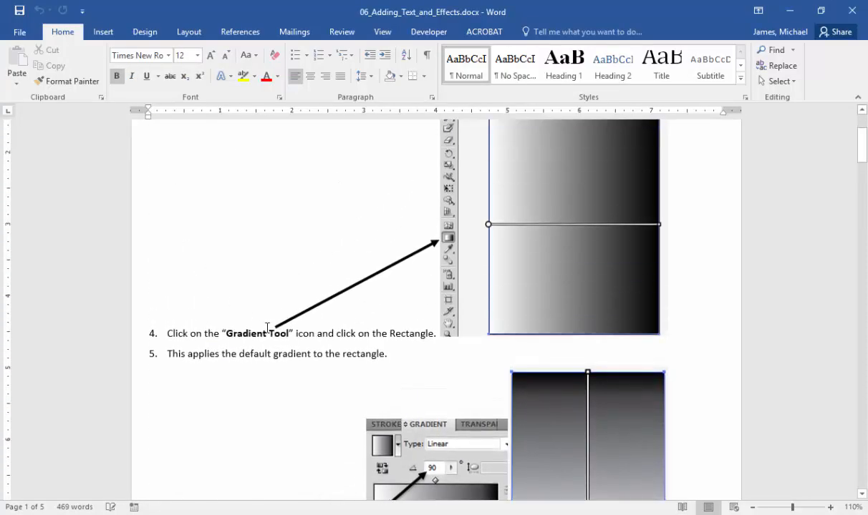
scroll(267, 328, up, 1)
key(alt+Tab)
click(34, 228)
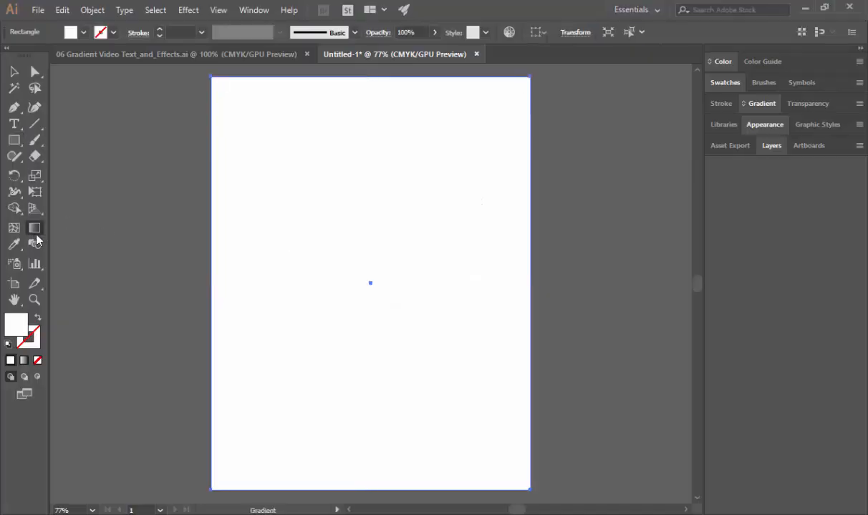
click(240, 263)
- Read instructions 5 and 6 in the Word document and set the rectangle's gradient angle to 90° in Illustrator
key(alt+Tab)
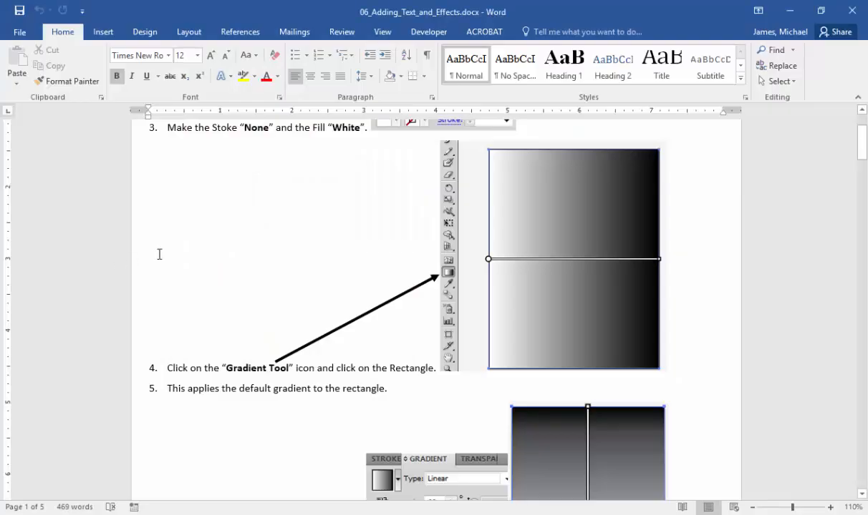
scroll(159, 252, down, 3)
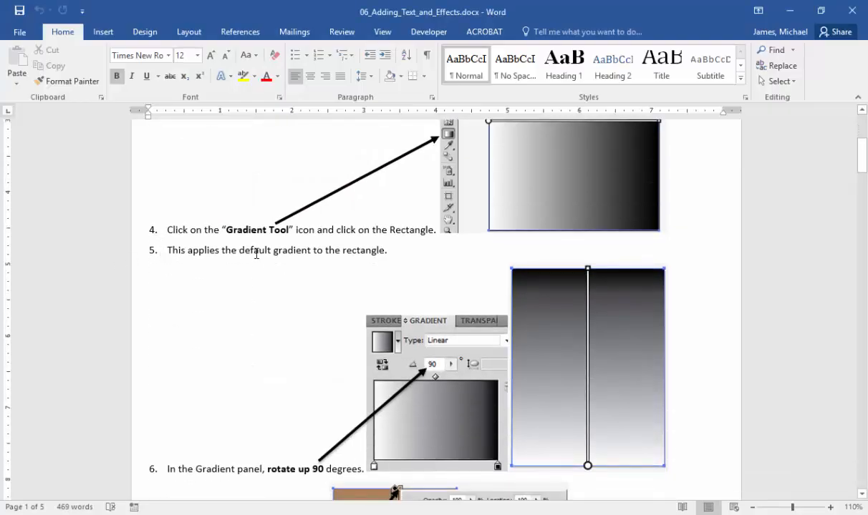
scroll(385, 255, down, 3)
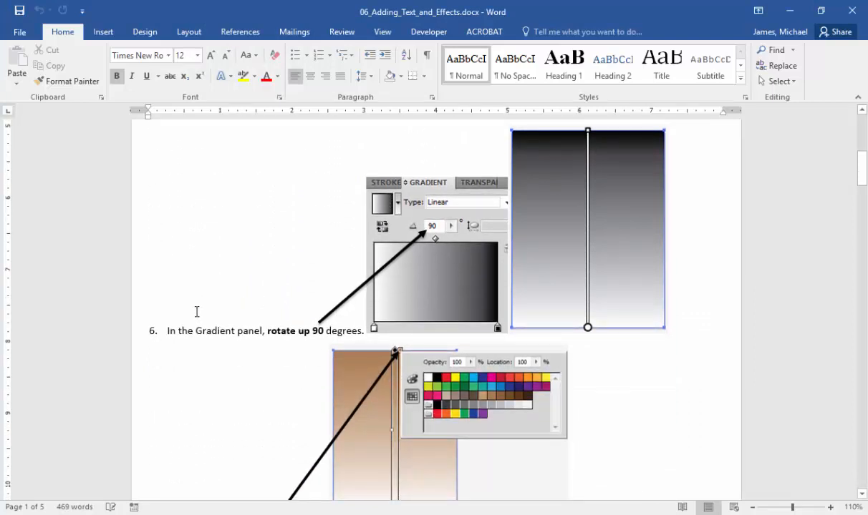
scroll(197, 336, up, 1)
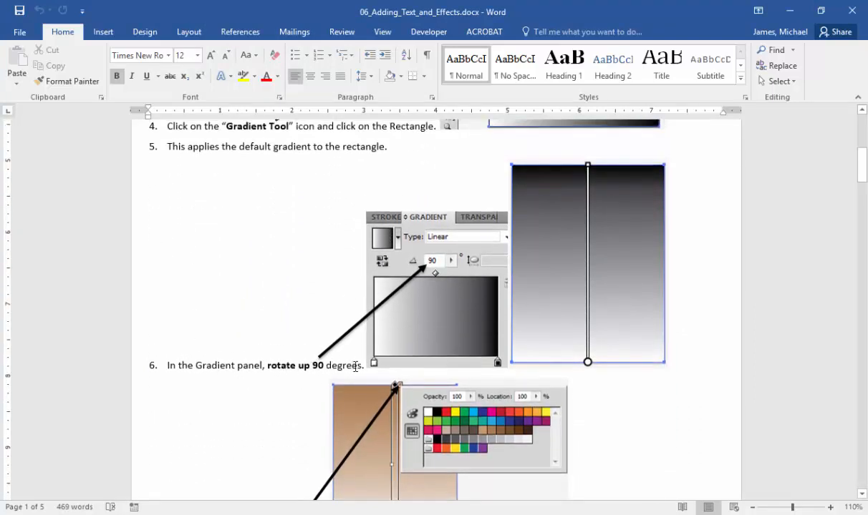
key(alt+Tab)
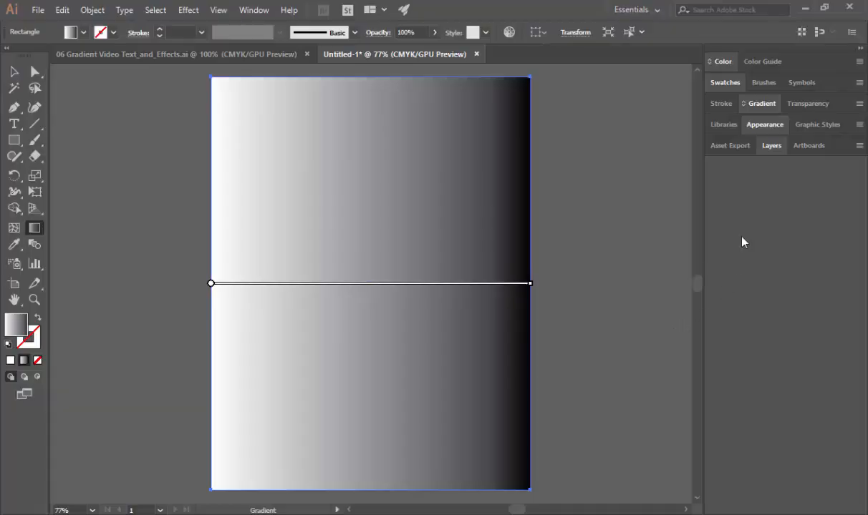
click(761, 105)
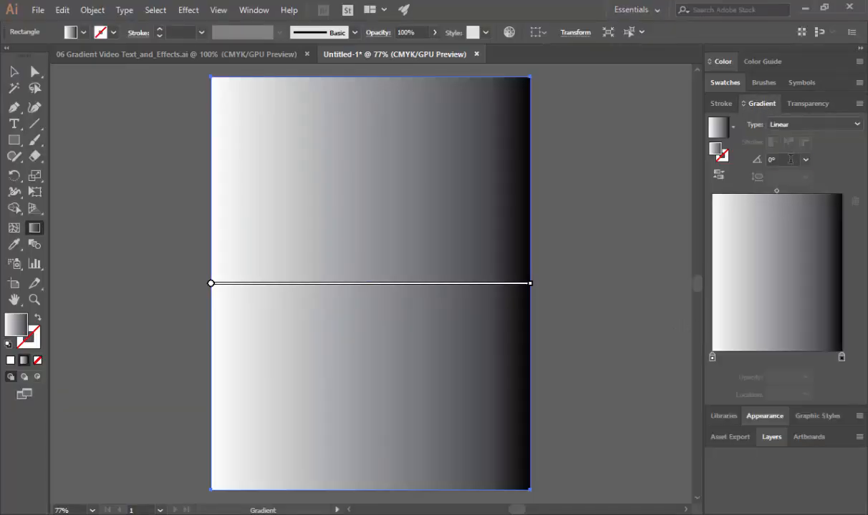
click(767, 160)
text(90)
key(Return)
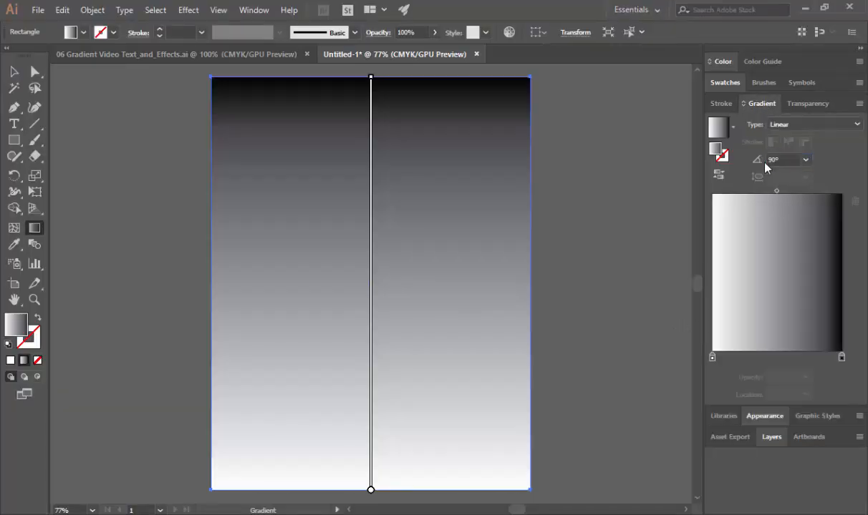
- Follow instructions 7 and 8 in the Word document to change the gradient's top color stop to the light brown swatch, fifth from the right, in Illustrator
key(alt+Tab)
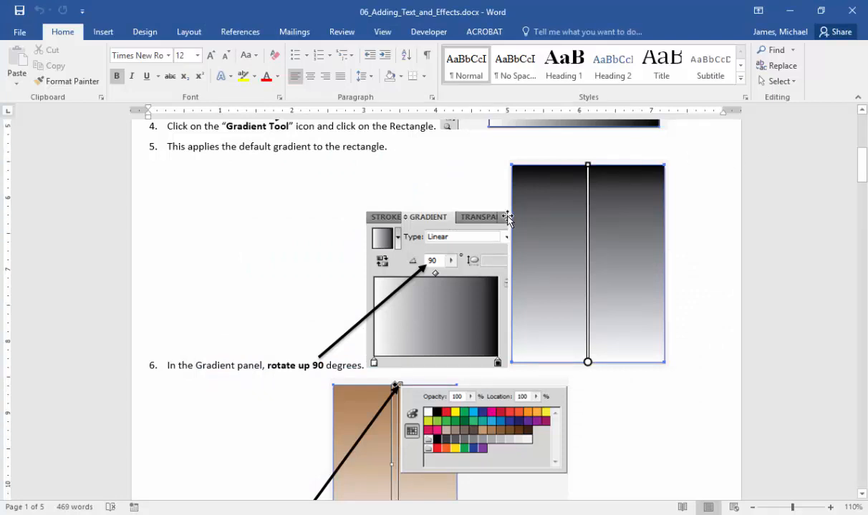
scroll(481, 208, down, 4)
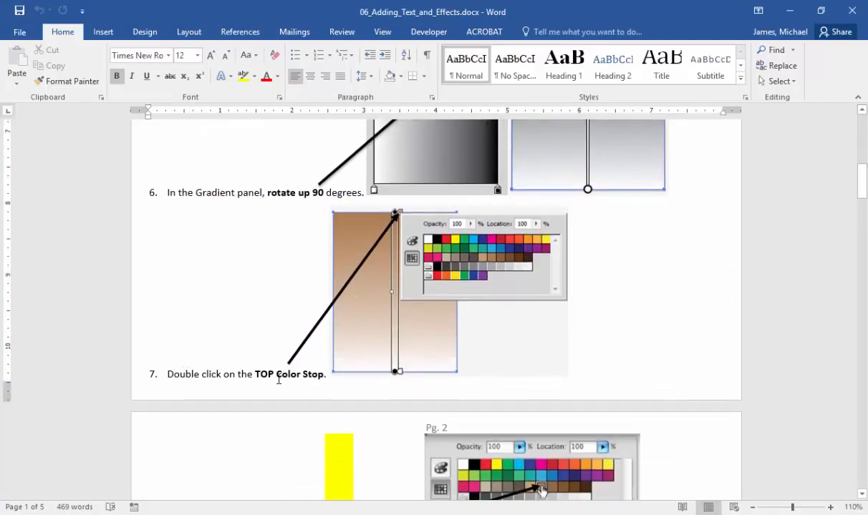
key(alt+Tab)
key(alt+Tab)
scroll(392, 289, down, 4)
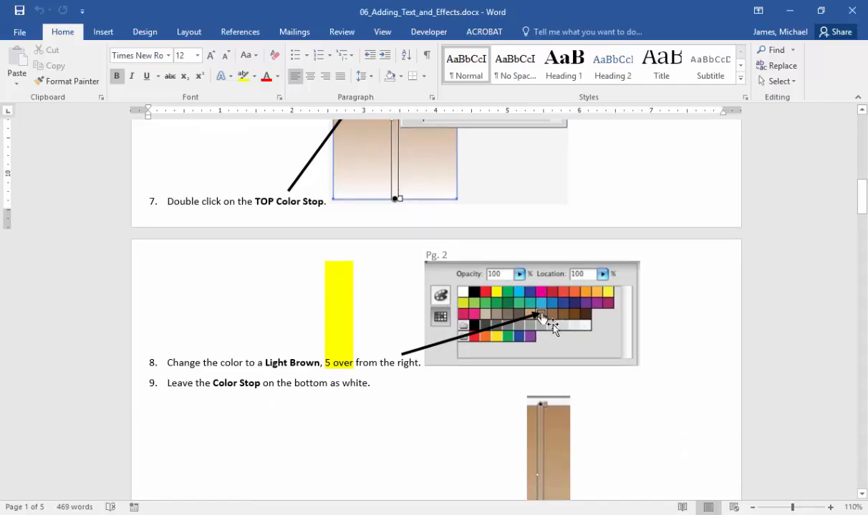
key(alt+Tab)
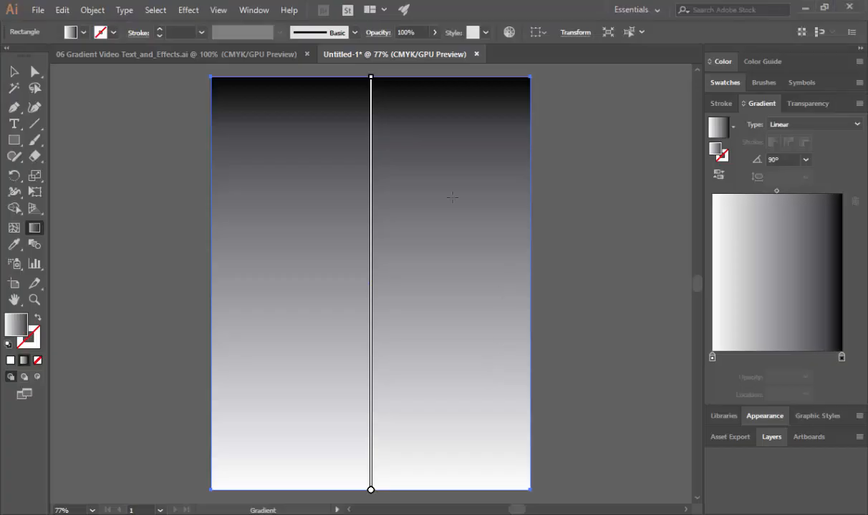
double_click(378, 81)
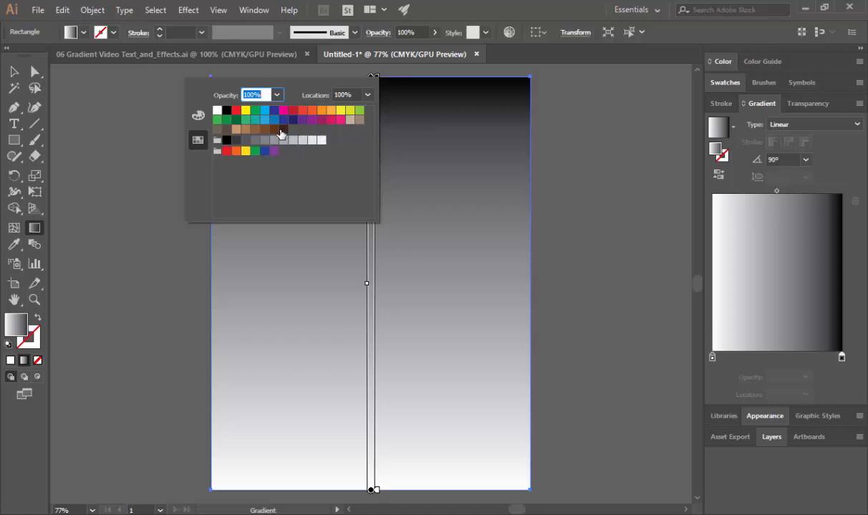
click(246, 130)
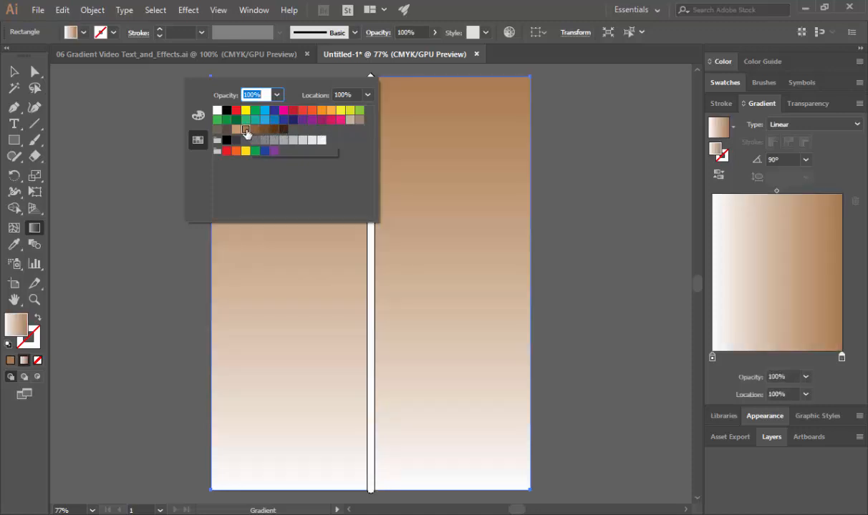
- Read instructions 9 and 10 in the Word document and add a color stop at the middle of the rectangle's gradient in Illustrator
key(alt+Tab)
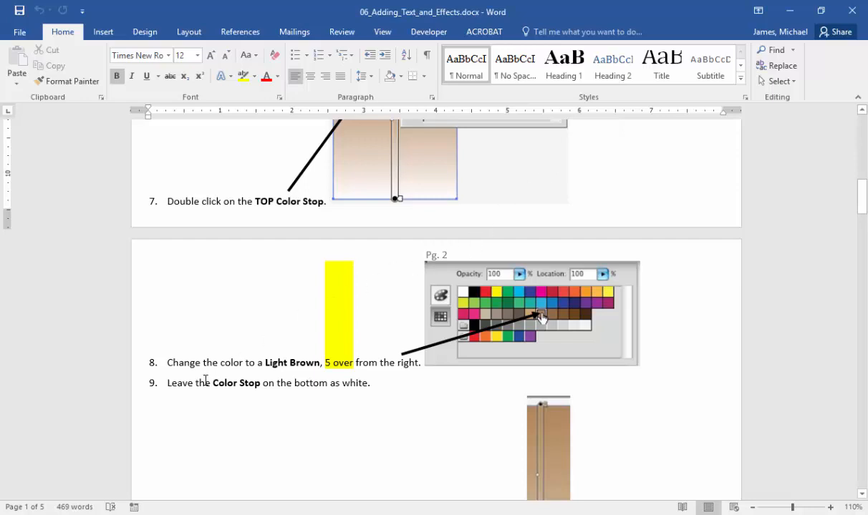
scroll(208, 373, down, 1)
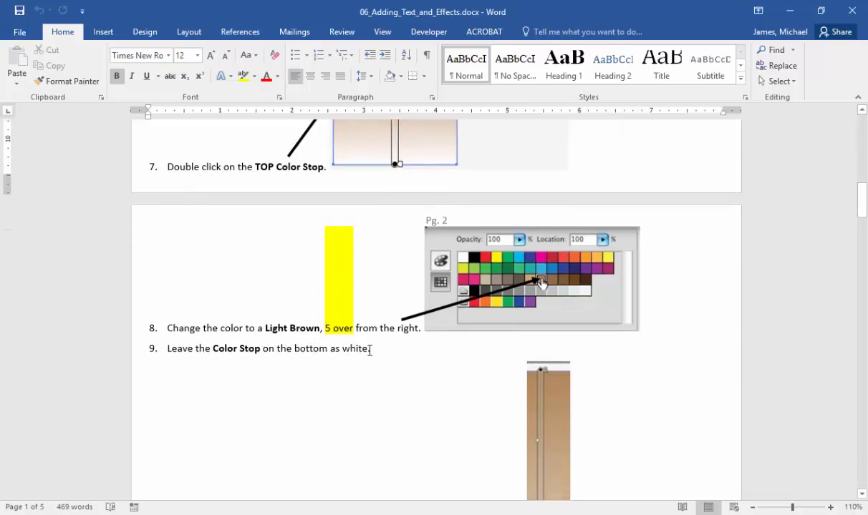
scroll(370, 350, down, 9)
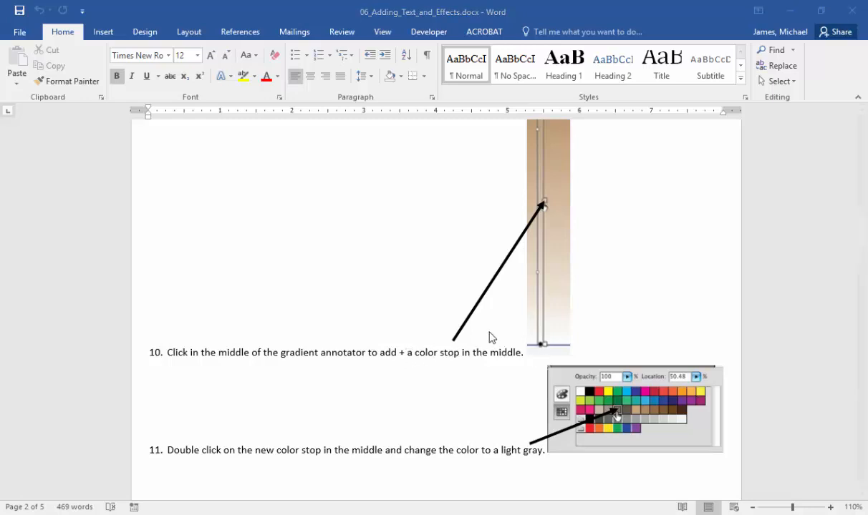
key(alt+Tab)
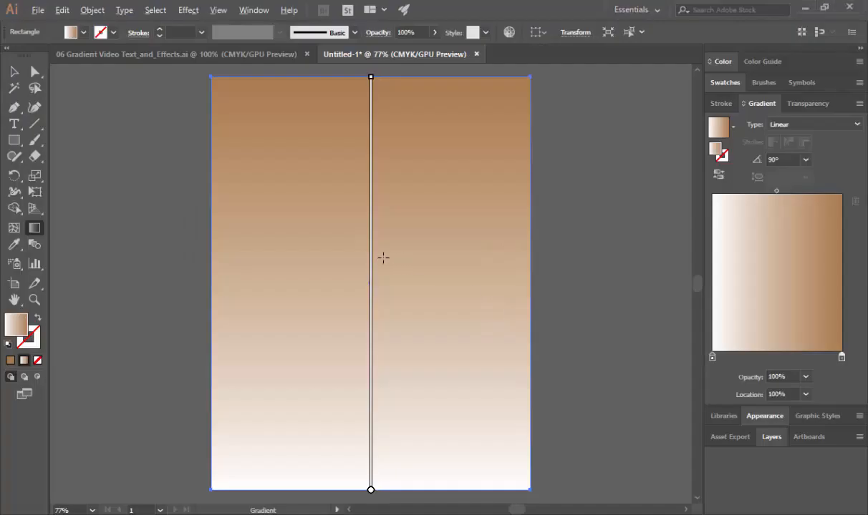
click(378, 287)
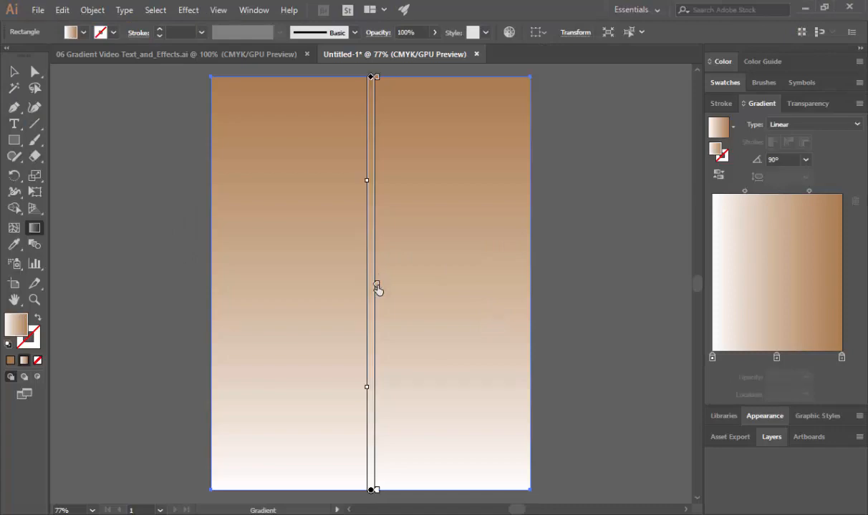
- Follow instruction 11 in the Word document to change the middle color stop to the brownish-gray swatch C=50 M=50 Y=60 K=25 in Illustrator
key(alt+Tab)
scroll(379, 288, down, 4)
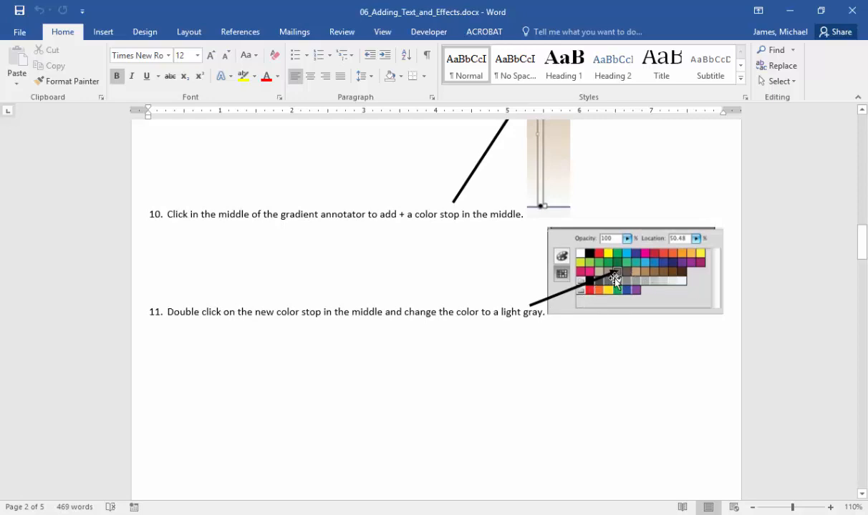
key(alt+Tab)
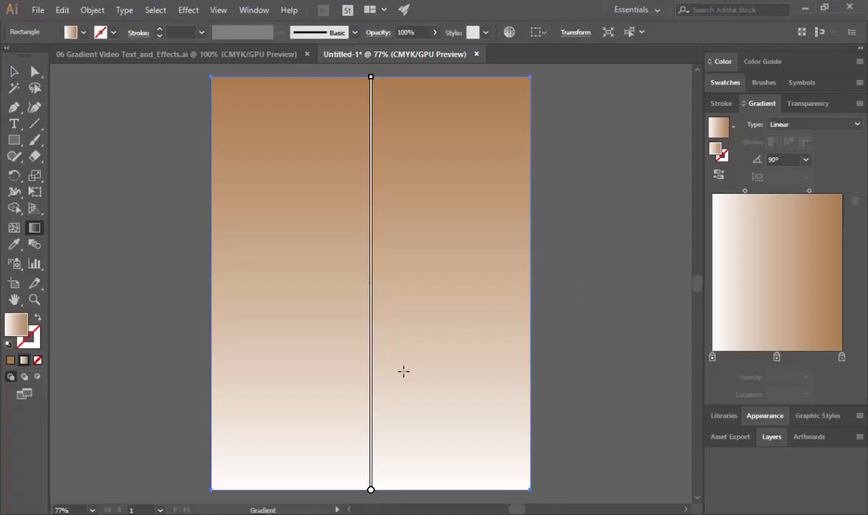
double_click(375, 285)
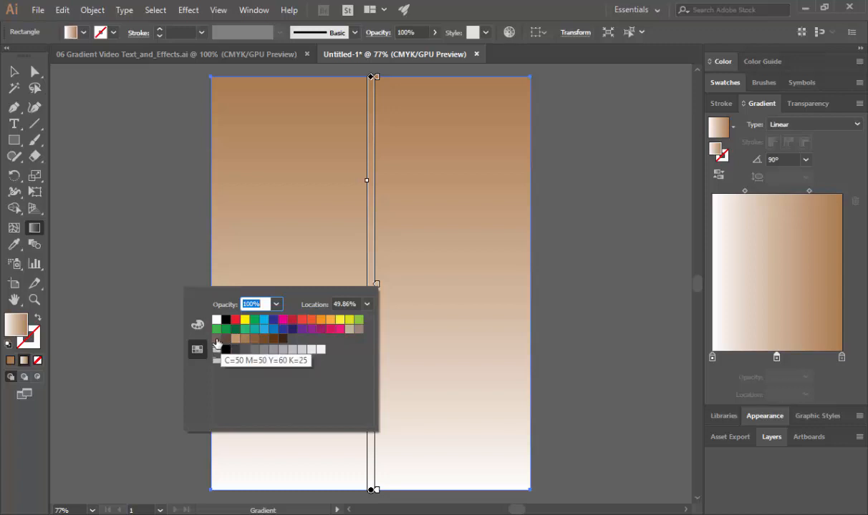
click(217, 345)
key(Return)
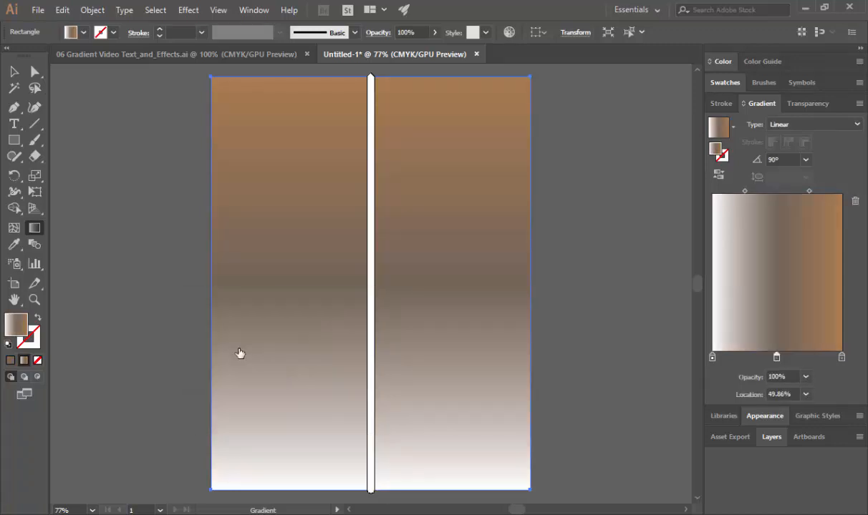
key(alt+Tab)
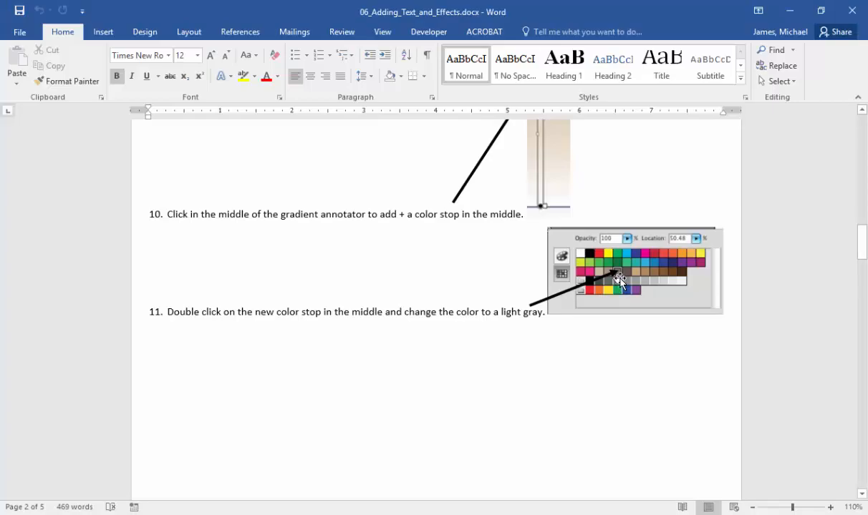
key(alt+Tab)
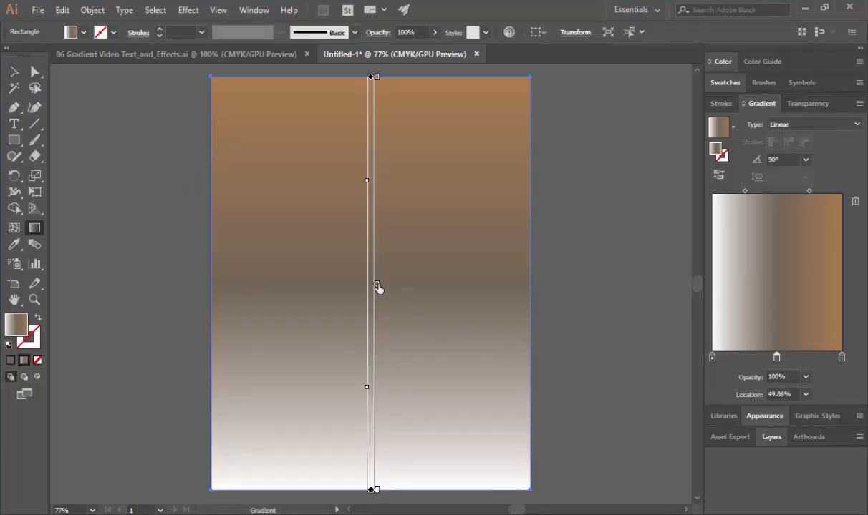
- Read instruction 12 in the Word document and move the gradient's upper midpoint down close to the middle color stop in Illustrator
double_click(379, 289)
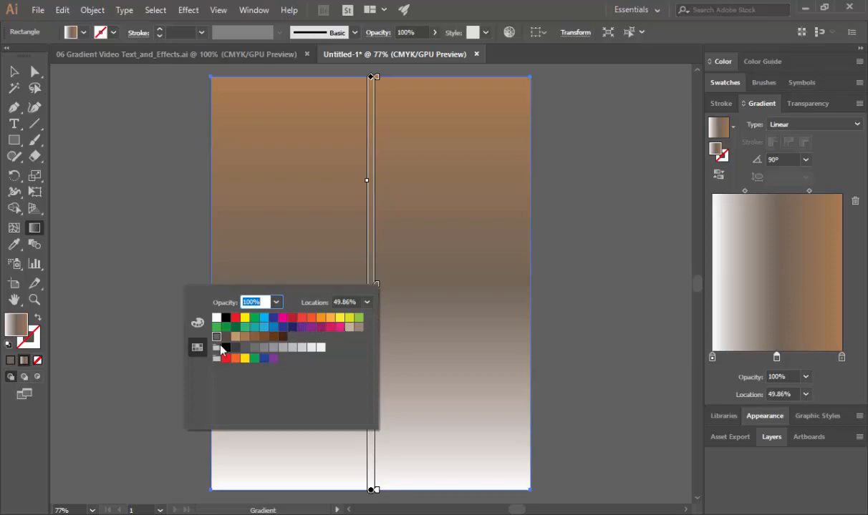
key(alt+Tab)
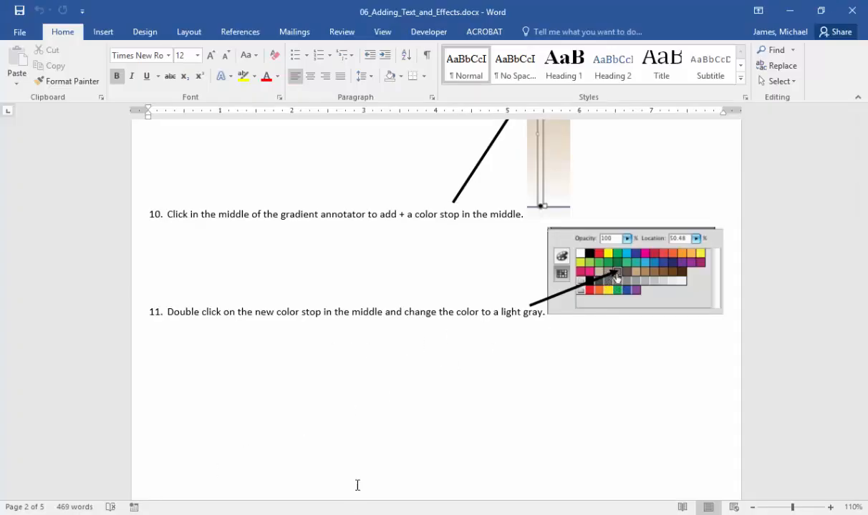
scroll(514, 324, down, 1)
scroll(514, 324, down, 15)
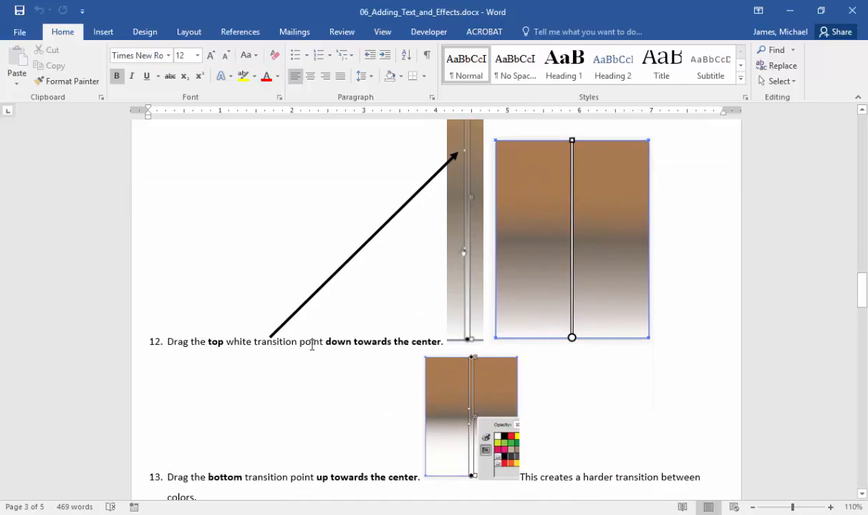
key(alt+Tab)
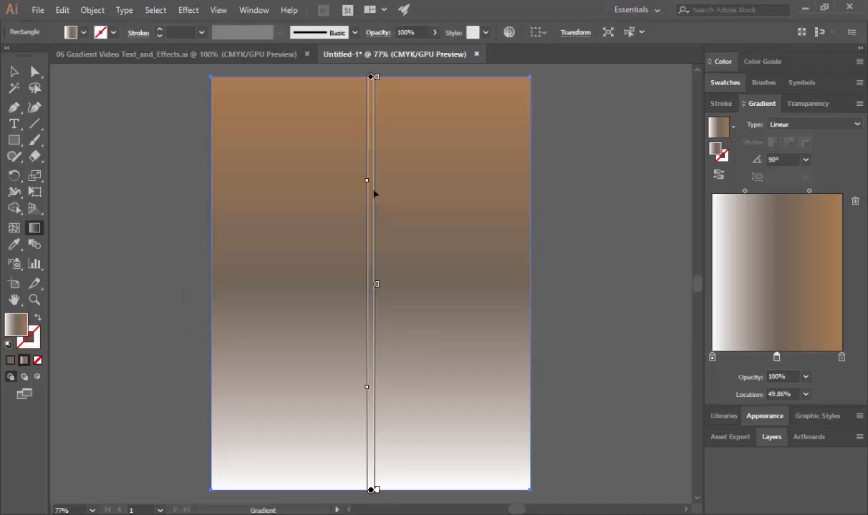
mouse_move(371, 171)
drag(367, 186, 366, 258)
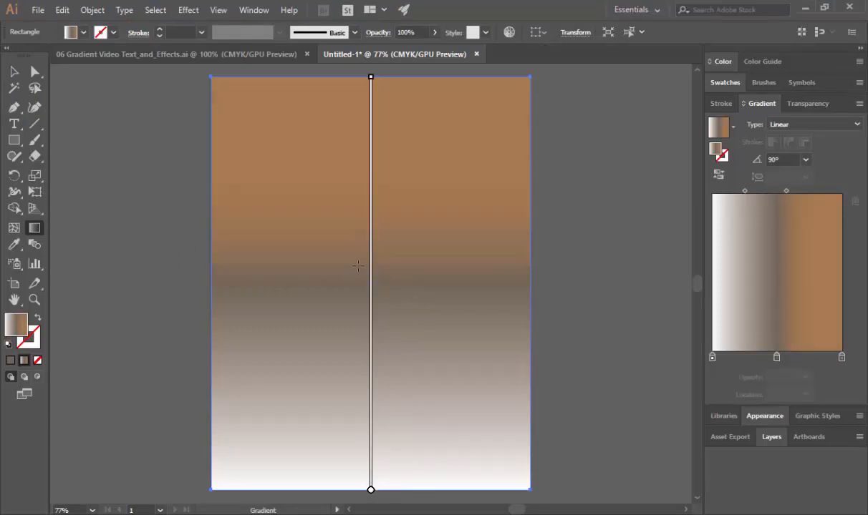
mouse_move(367, 259)
- Read instruction 13 in the Word document and move the gradient's lower midpoint up close to the middle color stop in Illustrator
key(alt+Tab)
scroll(464, 287, down, 3)
scroll(464, 287, down, 1)
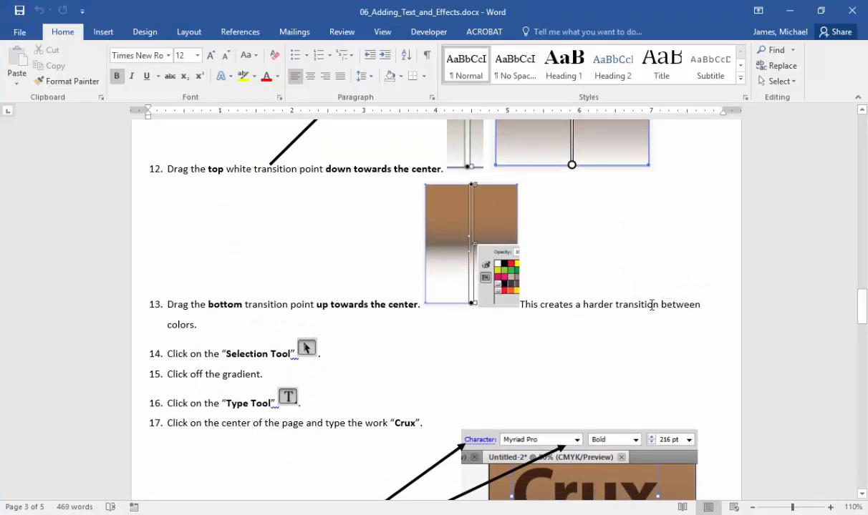
key(alt+Tab)
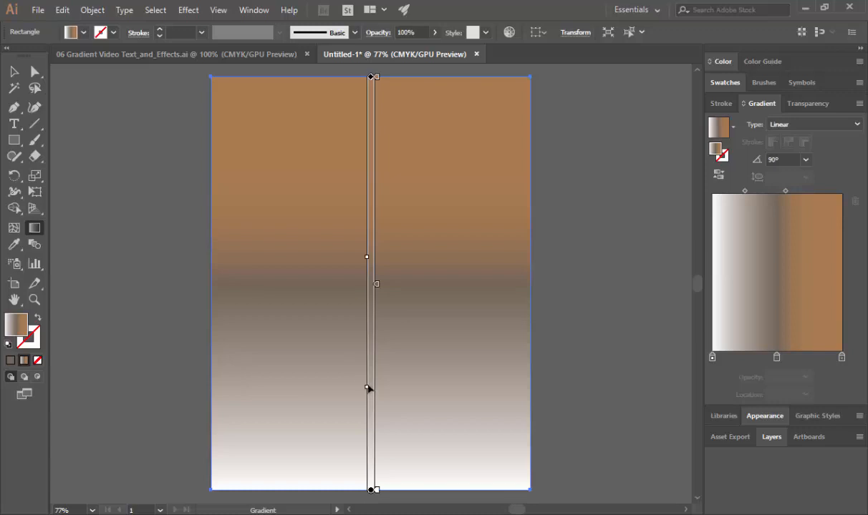
drag(369, 388, 369, 313)
key(ctrl+z)
drag(367, 390, 367, 287)
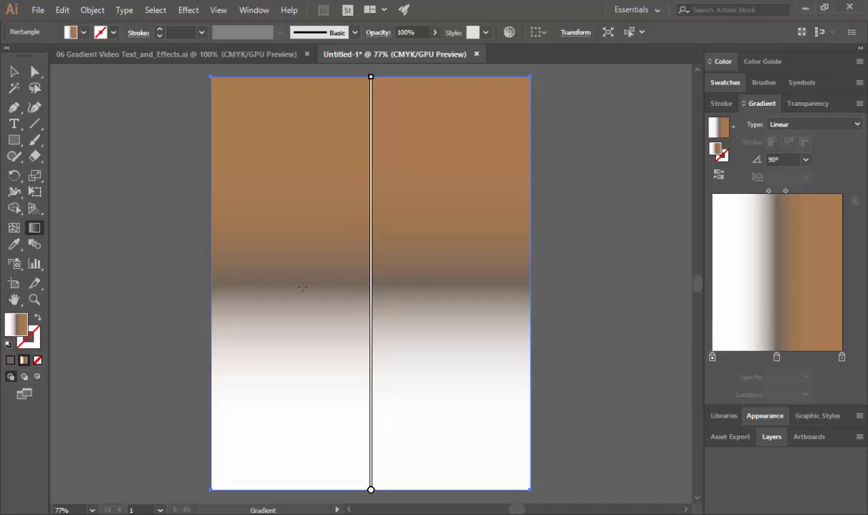
- Follow instructions 14 and 15 in the Word document to deselect the gradient rectangle with the Selection tool in Illustrator
key(alt+Tab)
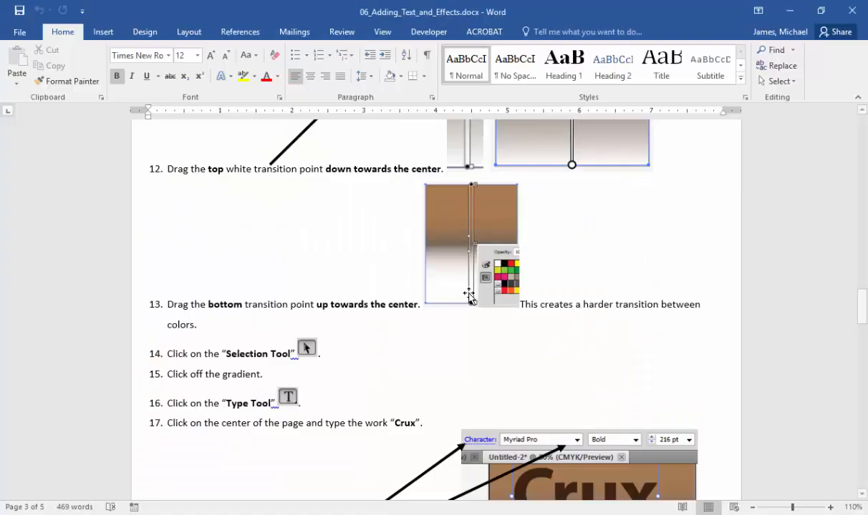
key(alt+Tab)
click(15, 72)
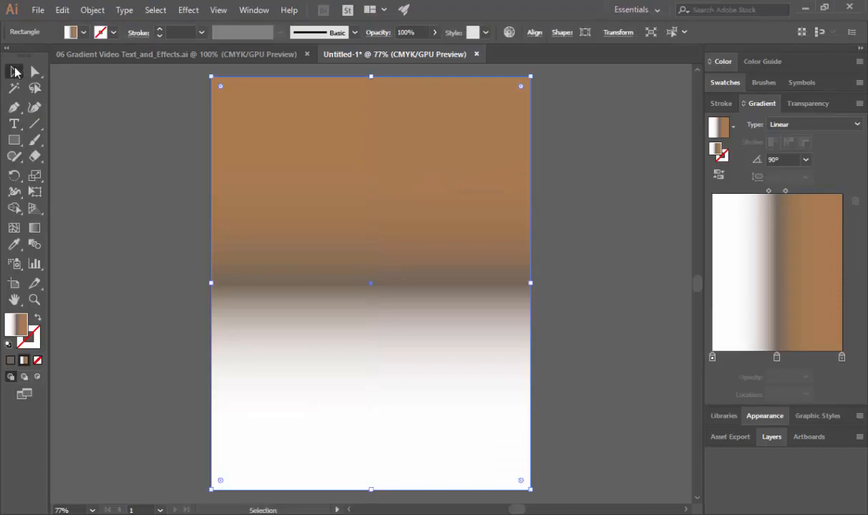
key(alt+Tab)
scroll(246, 368, down, 3)
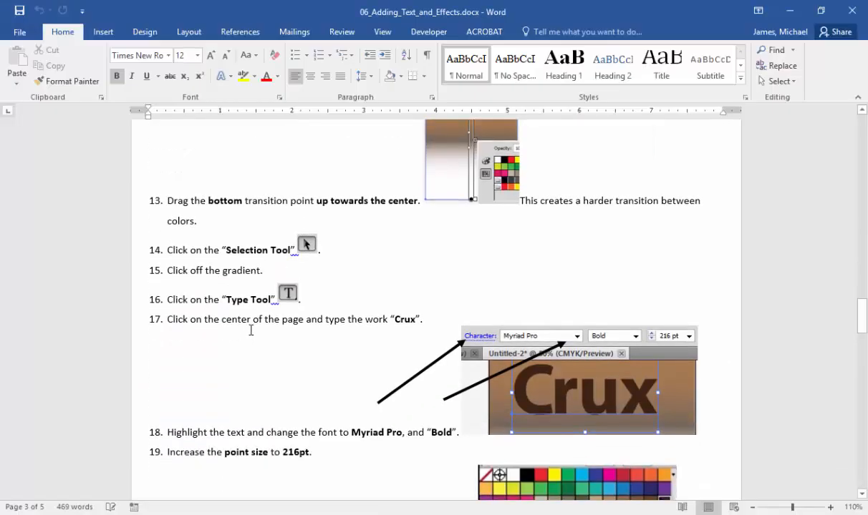
key(alt+Tab)
click(144, 294)
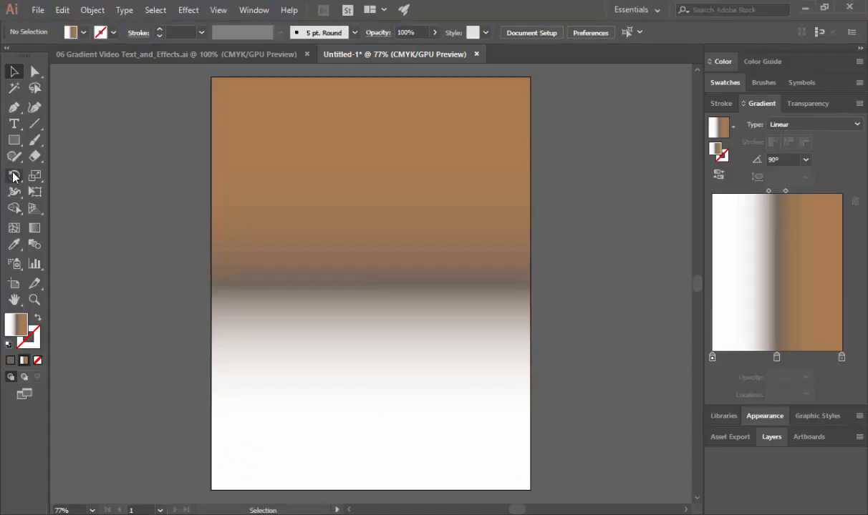
- Follow instructions 16 and 17 in the Word document to add the point text "Crux" near the center of the page in Illustrator
click(14, 124)
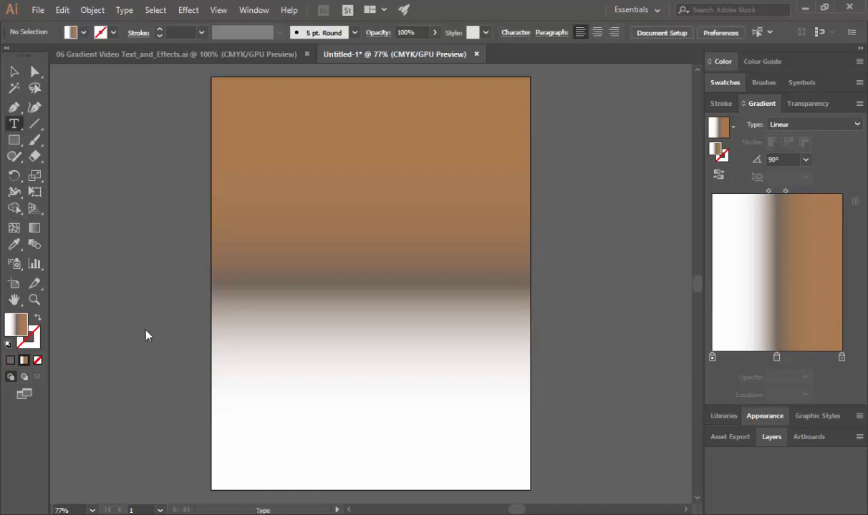
key(alt+Tab)
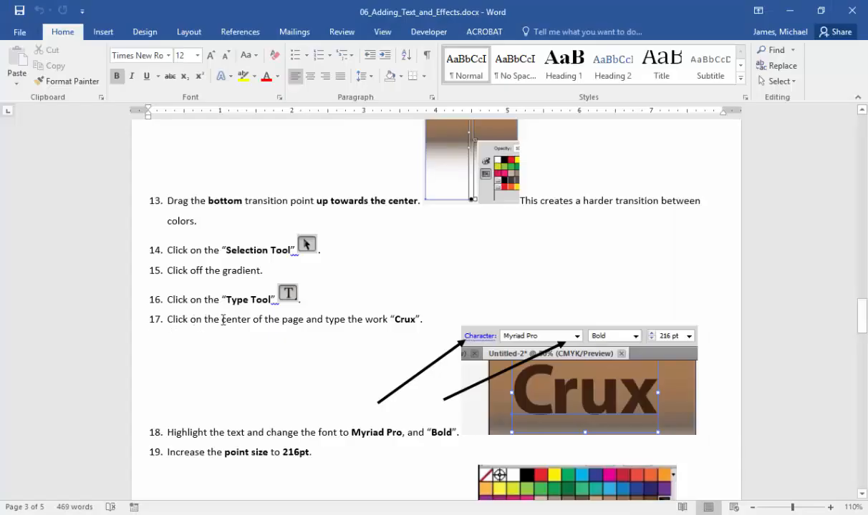
scroll(412, 320, down, 3)
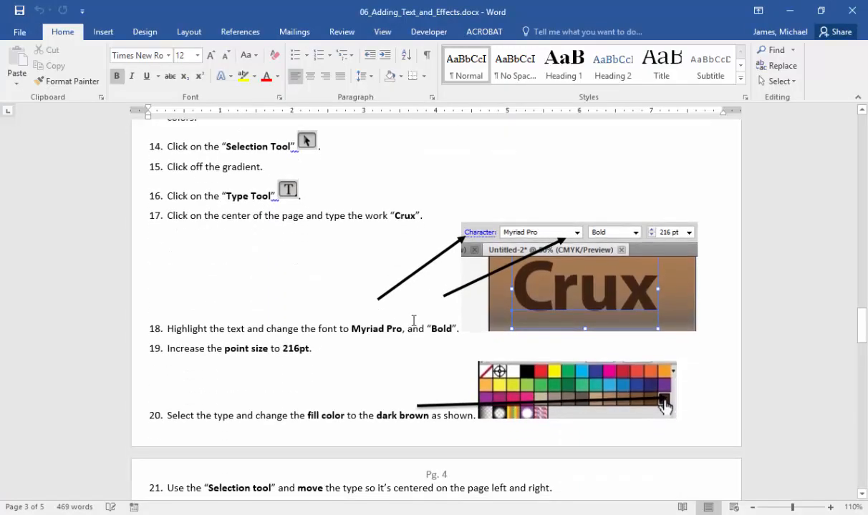
key(alt+Tab)
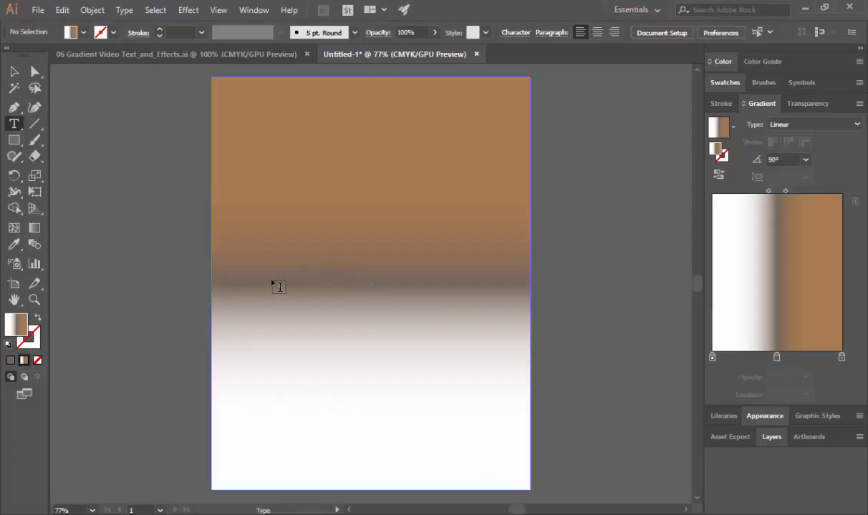
click(279, 289)
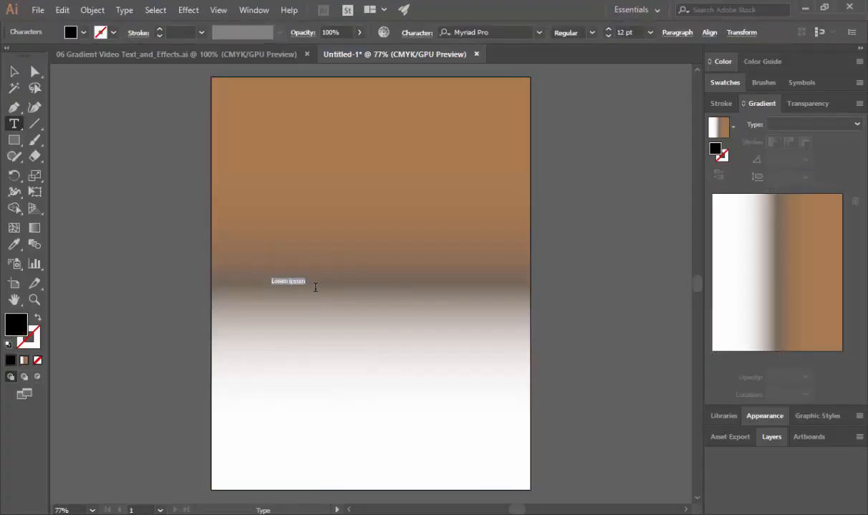
key(BackSpace)
text(Crux)
- Select the whole word Crux, read instruction 18 in the Word document and set the Myriad Pro style to Bold in Illustrator
key(ctrl+a)
key(alt+Tab)
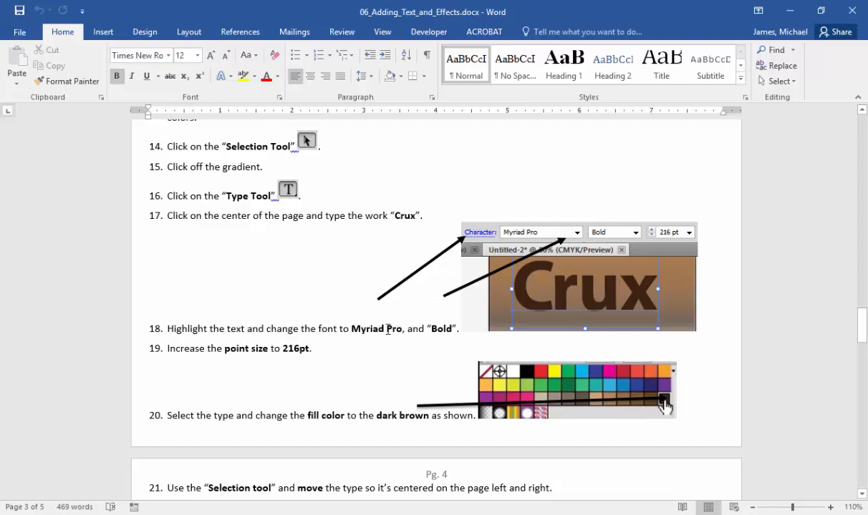
key(alt+Tab)
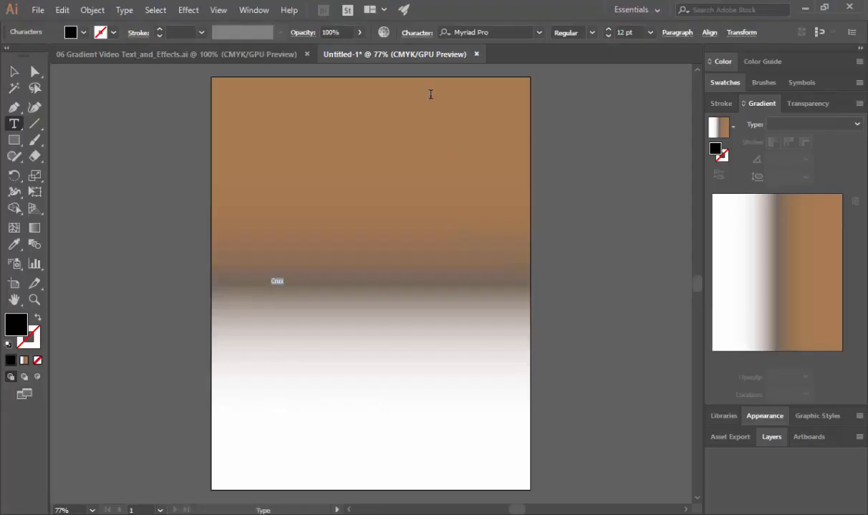
click(591, 33)
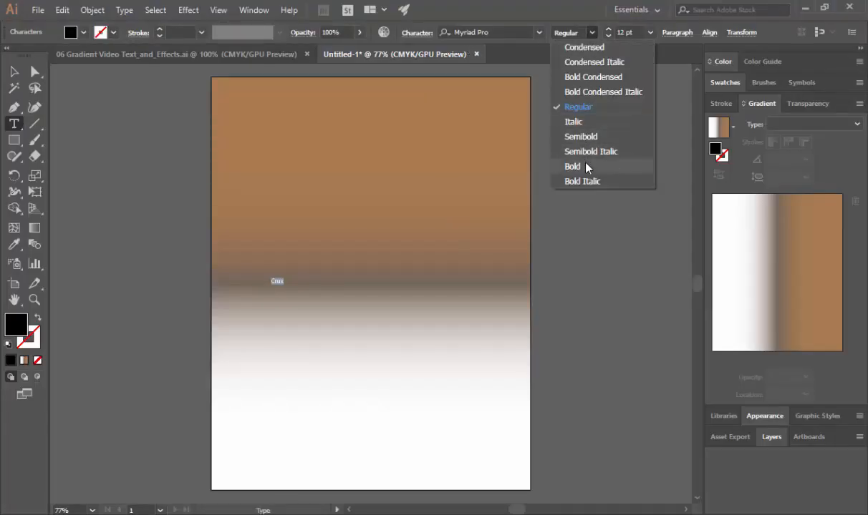
click(586, 169)
- Read instruction 19 in the Word document and set the Crux text's font size to 216 pt in Illustrator
key(alt+Tab)
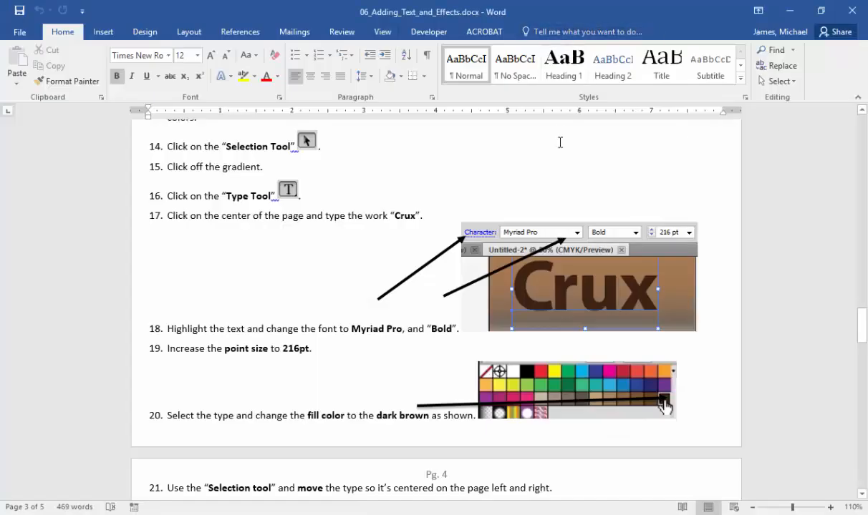
key(alt+Tab)
click(640, 32)
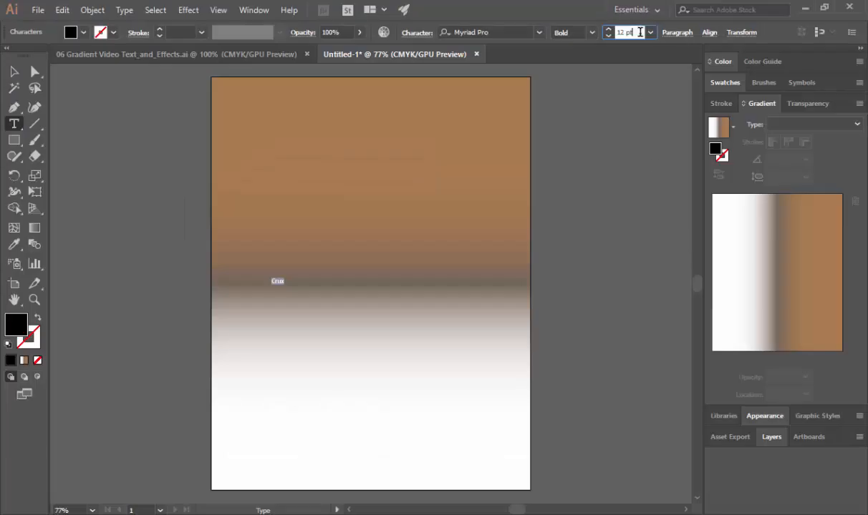
drag(640, 32, 610, 40)
text(216)
key(Return)
- Read instruction 20 in the Word document and fill the Crux text with the dark brown swatch at the end of the browns in Illustrator
key(alt+Tab)
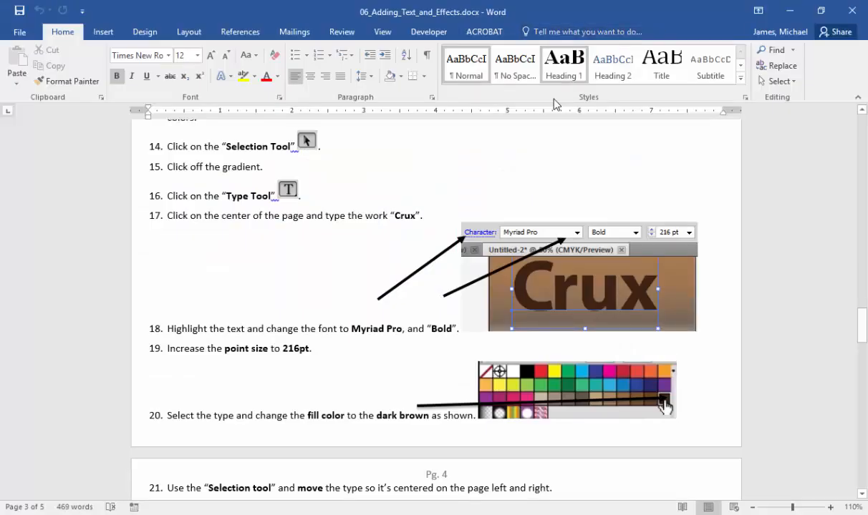
scroll(336, 356, down, 4)
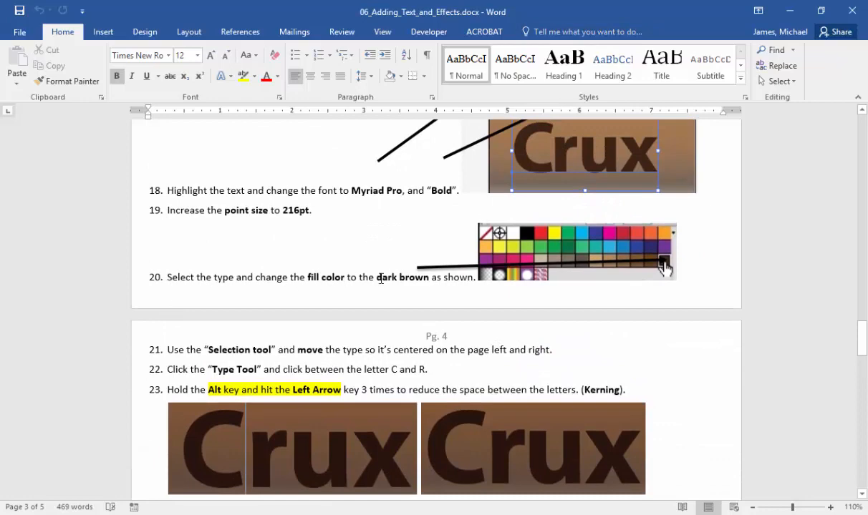
key(alt+Tab)
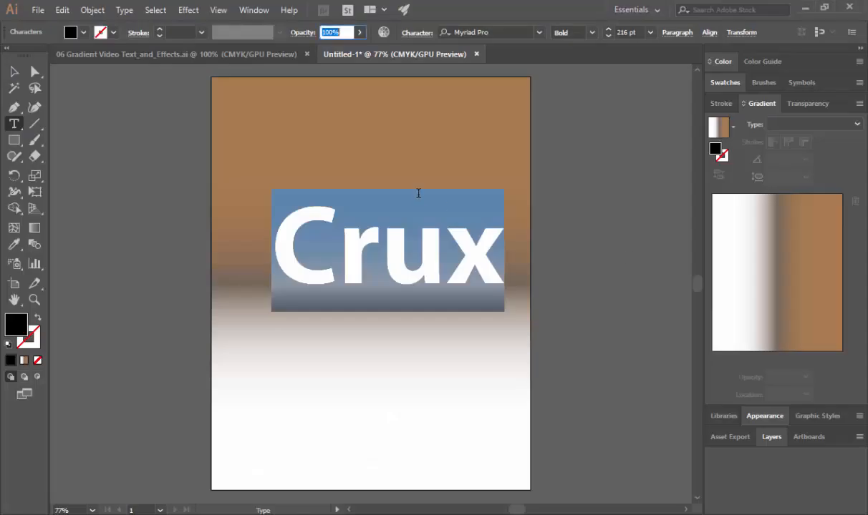
click(83, 33)
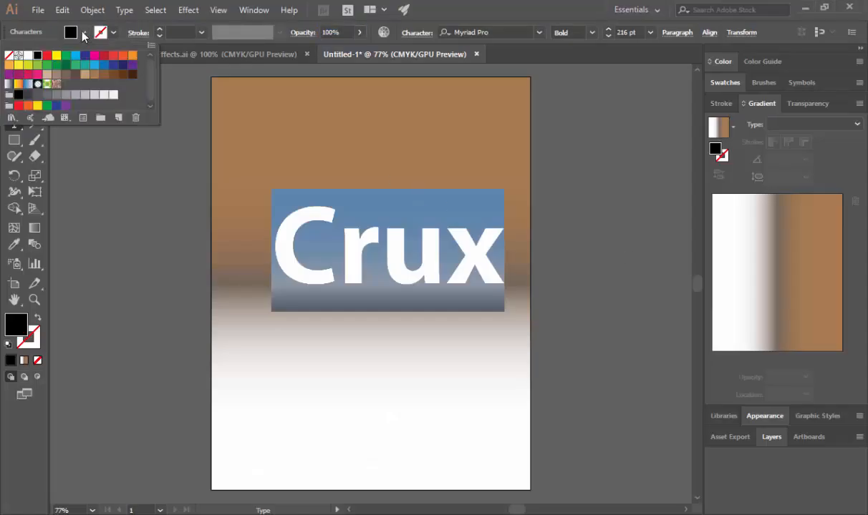
click(134, 82)
- Read instruction 21 in the Word document and move the Crux text so it is roughly centered horizontally on the page in Illustrator
key(alt+Tab)
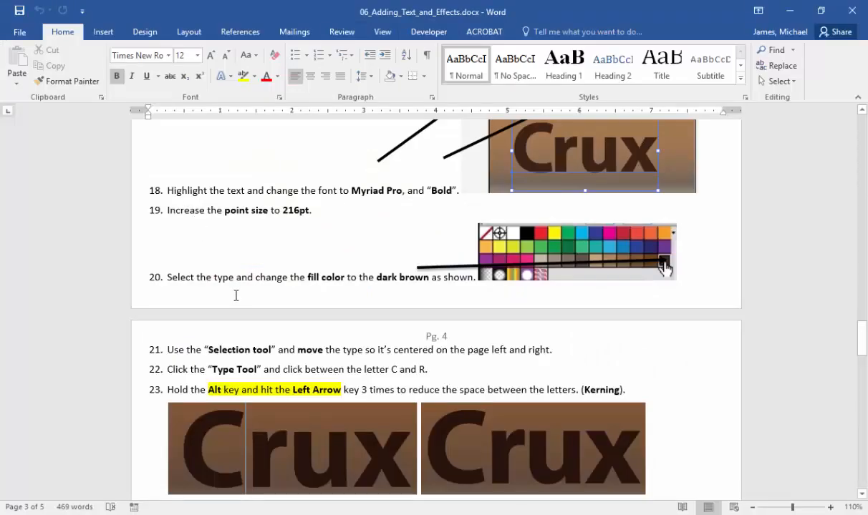
scroll(236, 295, down, 1)
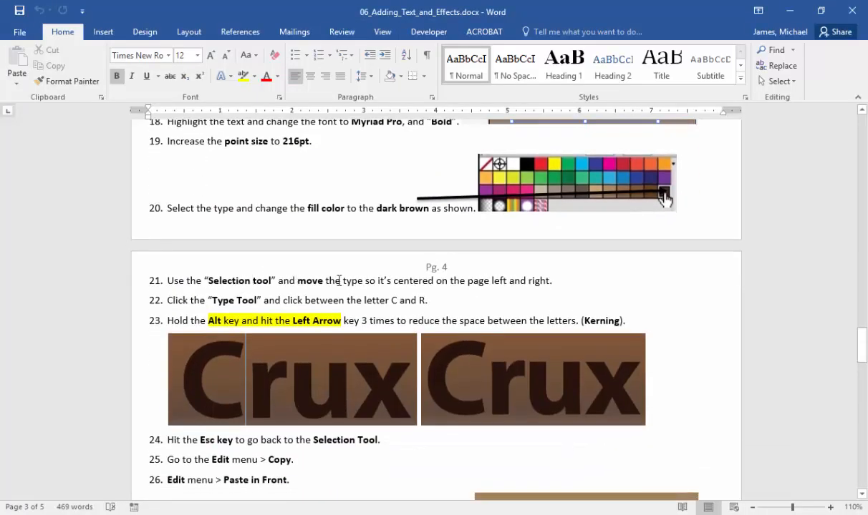
key(alt+Tab)
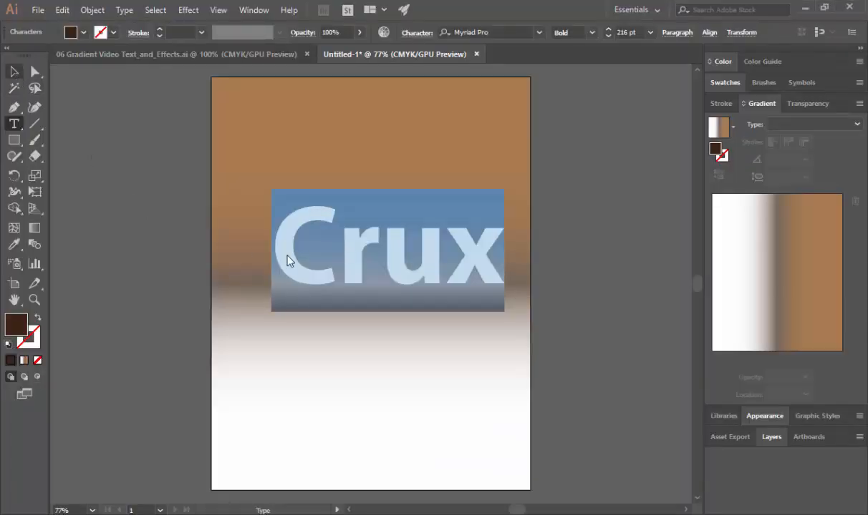
key(Escape)
drag(293, 261, 281, 256)
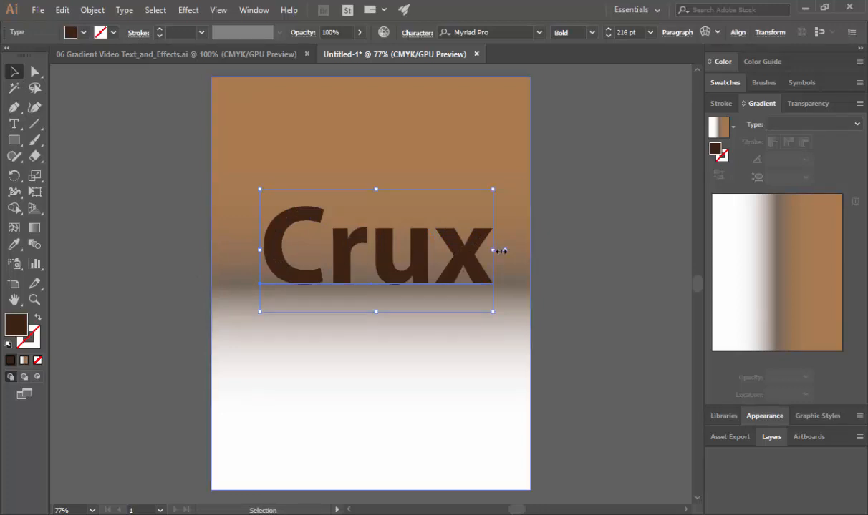
drag(501, 250, 521, 252)
key(ctrl+z)
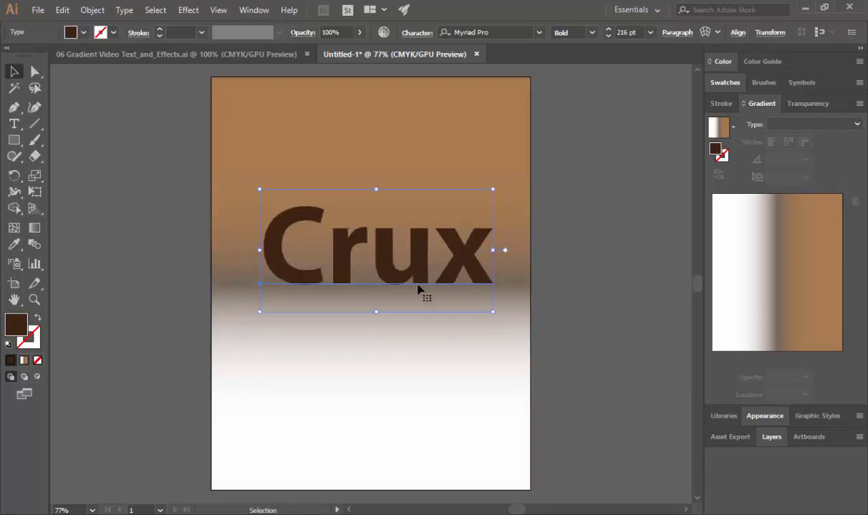
- Read instruction 22 in the Word document and place the text cursor between the C and r of Crux in Illustrator
key(alt+Tab)
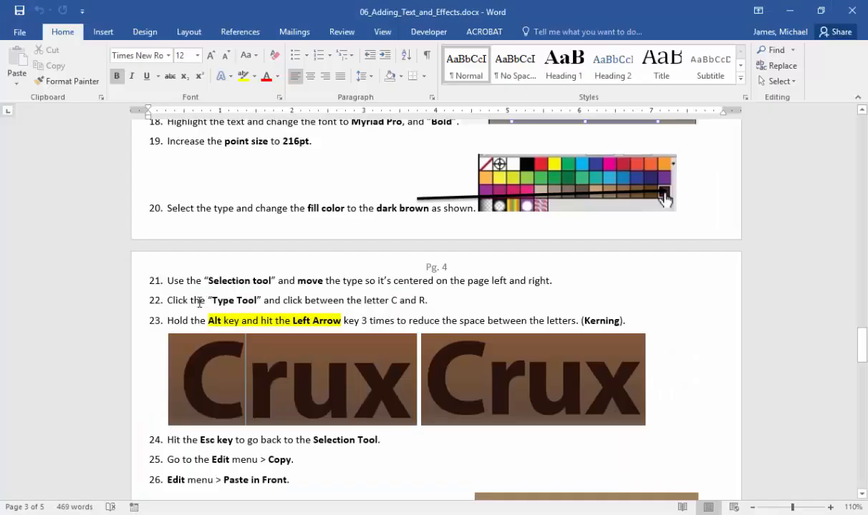
scroll(199, 303, down, 3)
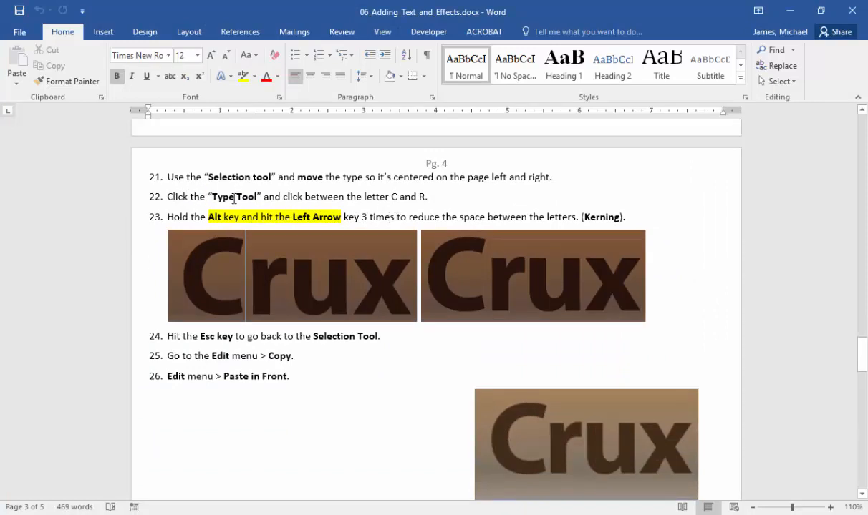
key(alt+Tab)
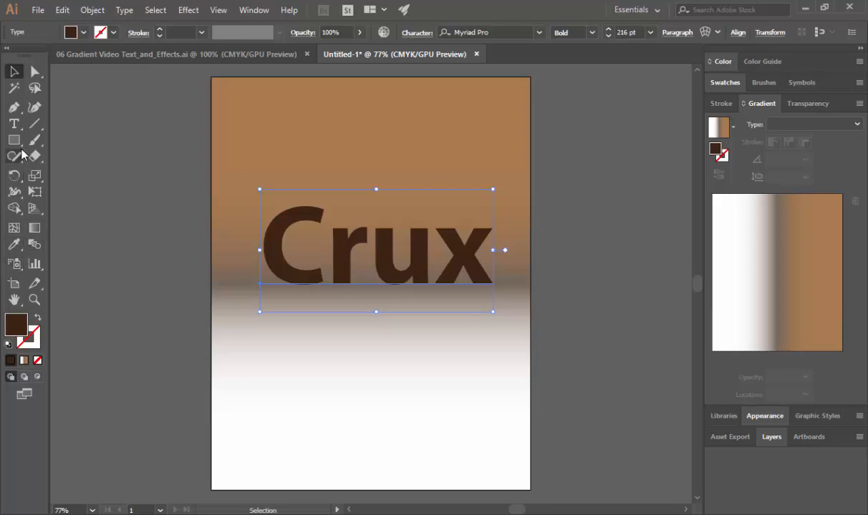
click(14, 124)
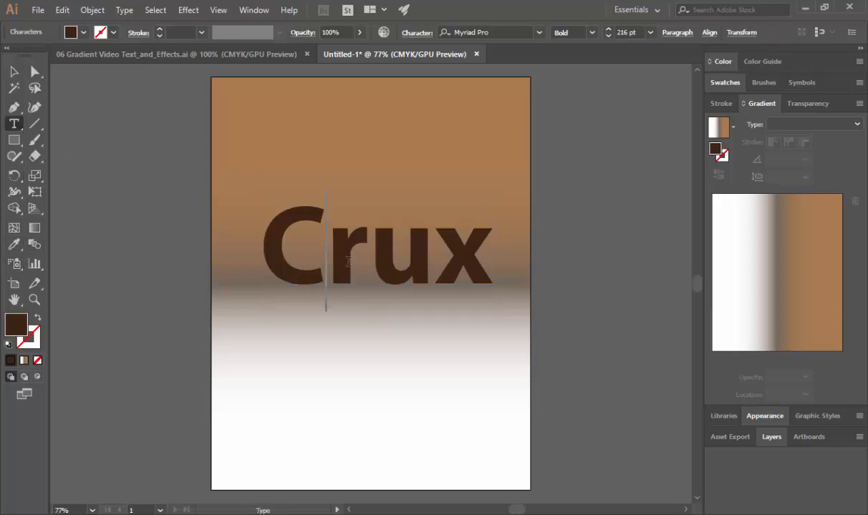
click(309, 255)
- Read instruction 23 in the Word document and tighten the kerning between the C and r by three increments in Illustrator
key(alt+Tab)
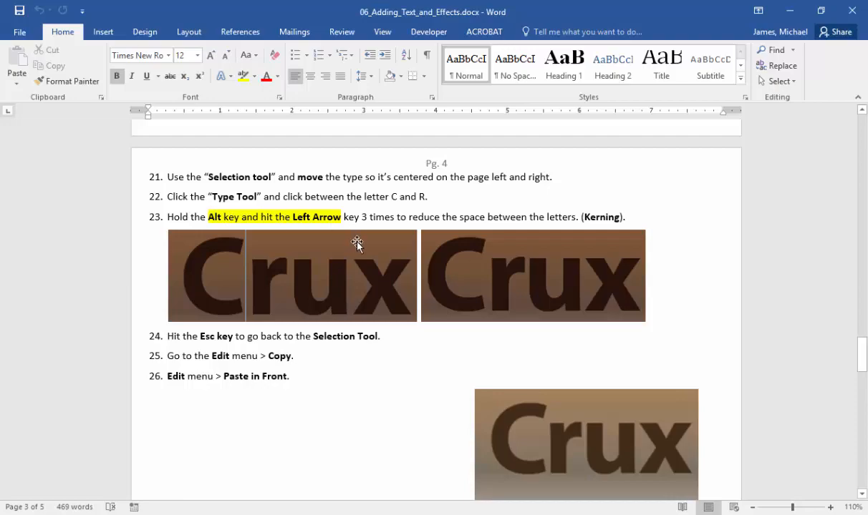
key(alt+Tab)
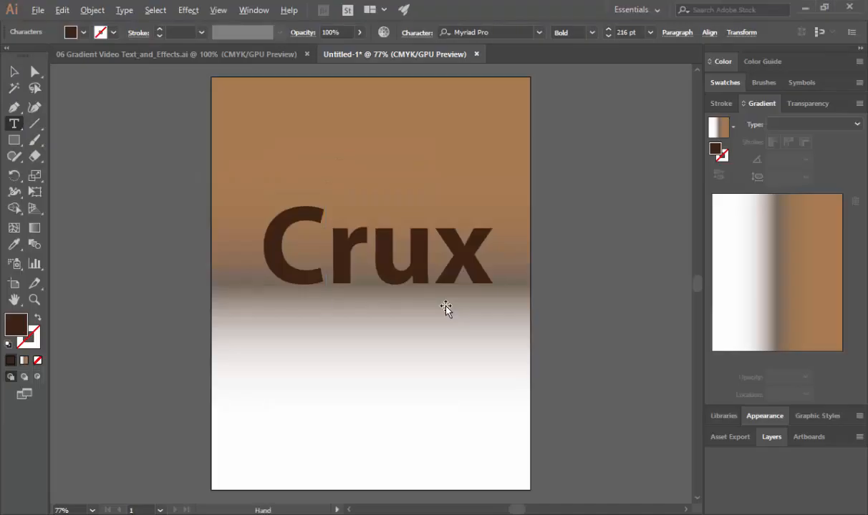
key(alt+Left)
key(alt+Left)
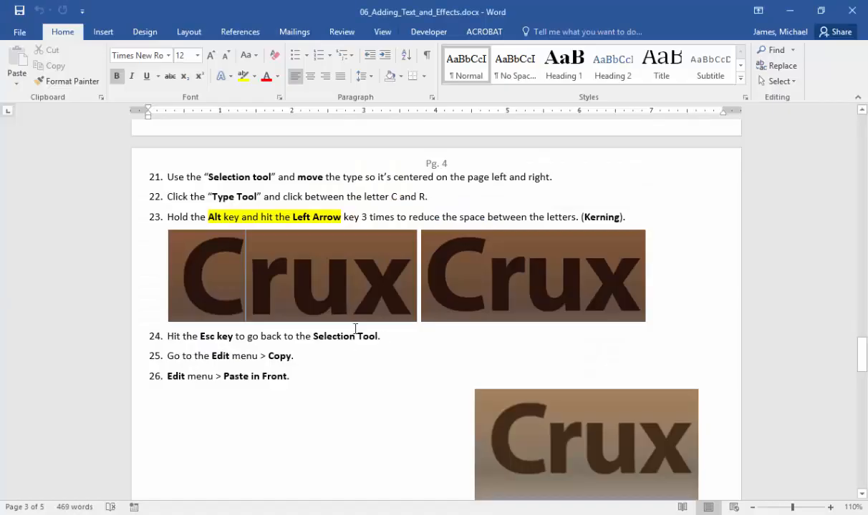
- Read instructions 24 to 26 in the Word document, then copy the Crux text and paste the copy in front in Illustrator
scroll(356, 328, down, 2)
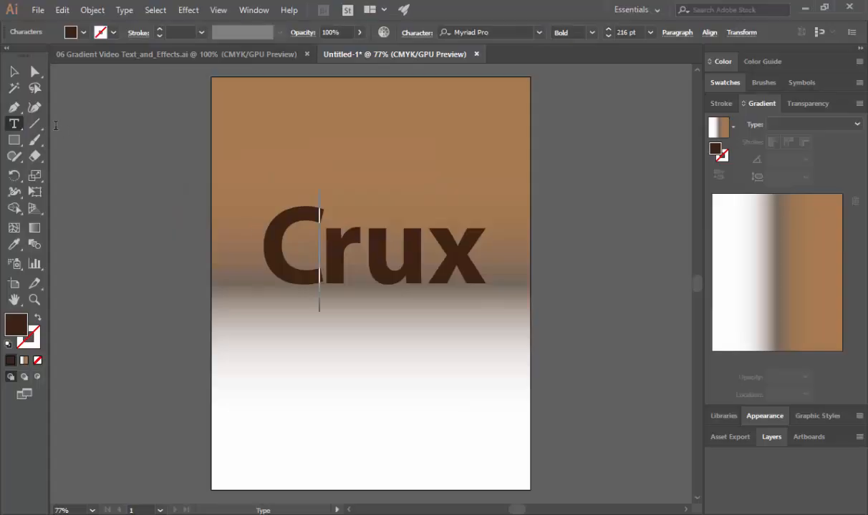
click(14, 72)
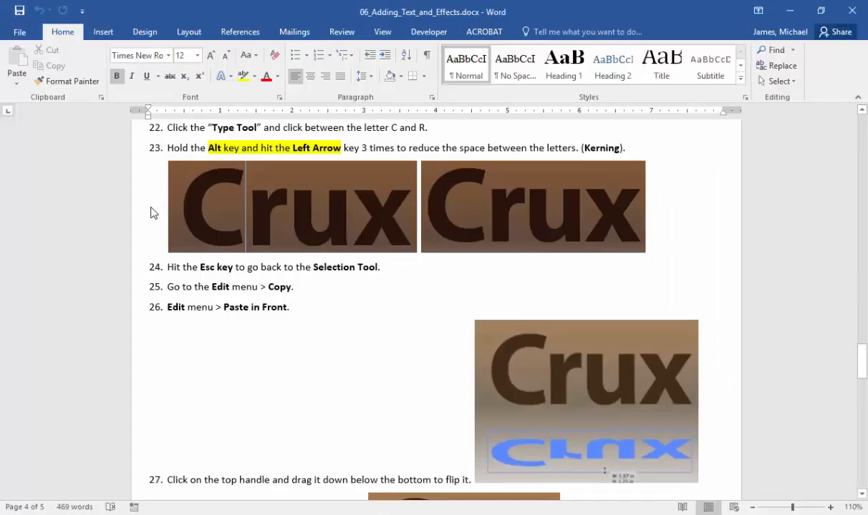
click(62, 10)
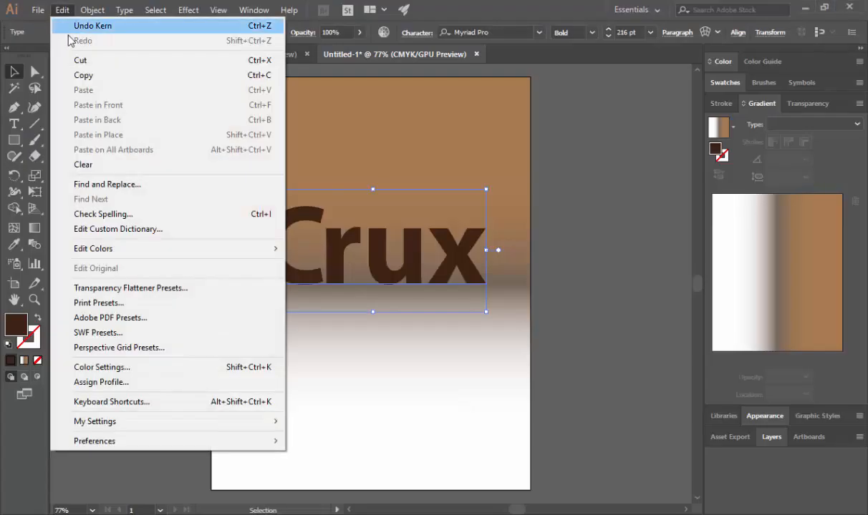
click(83, 75)
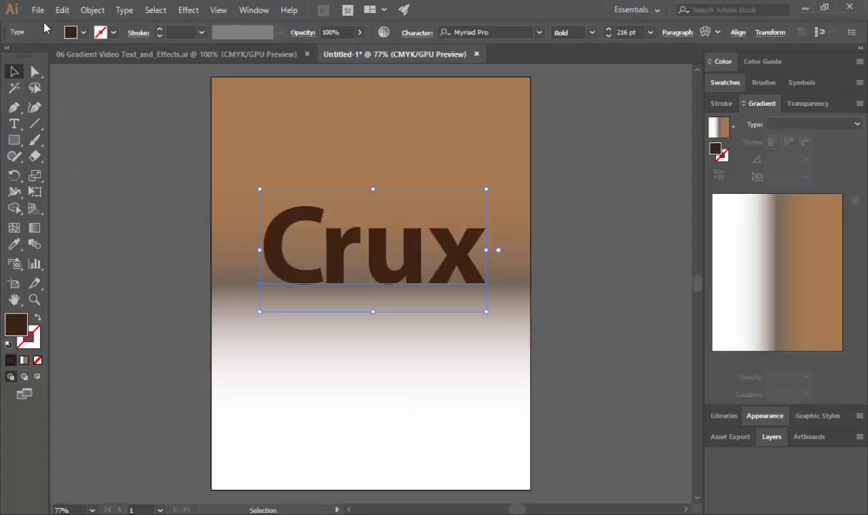
click(62, 10)
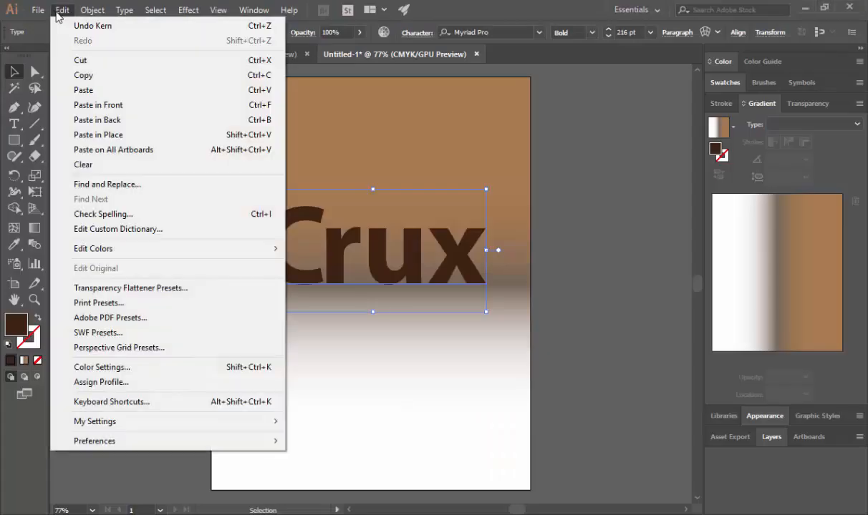
click(126, 106)
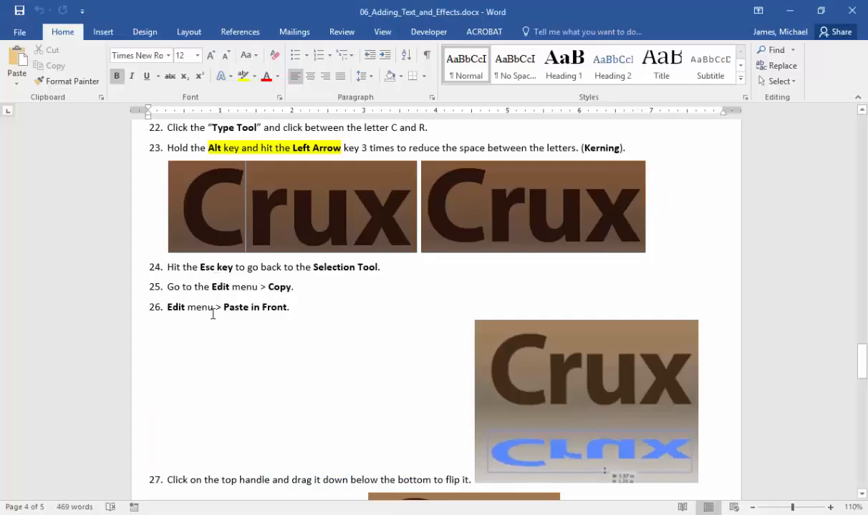
- Read instructions 27 and 28 in the Word document, then flip the Crux copy vertically and move it up to touch the original's baseline in Illustrator
scroll(217, 322, down, 5)
scroll(217, 322, down, 1)
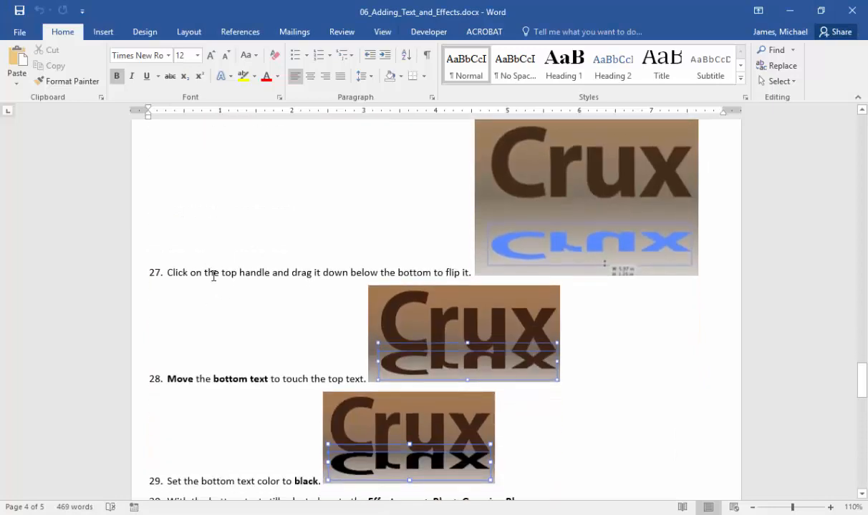
scroll(270, 272, up, 1)
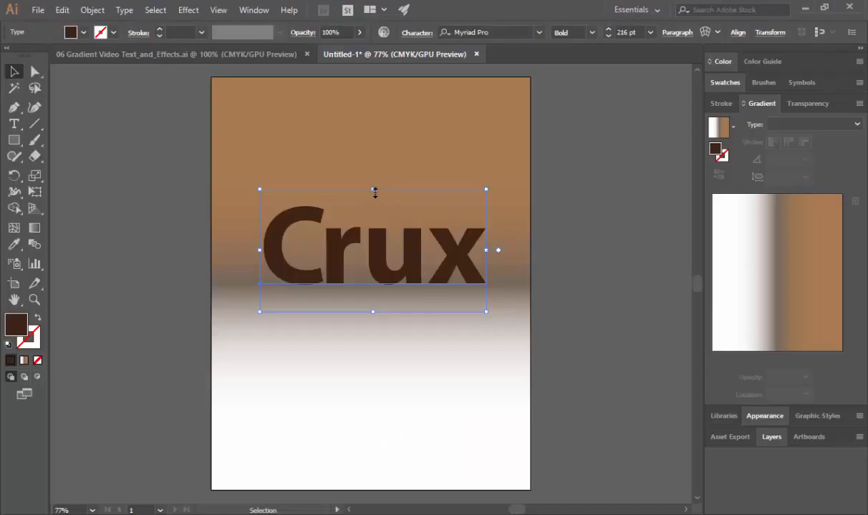
drag(374, 192, 377, 355)
drag(336, 333, 337, 285)
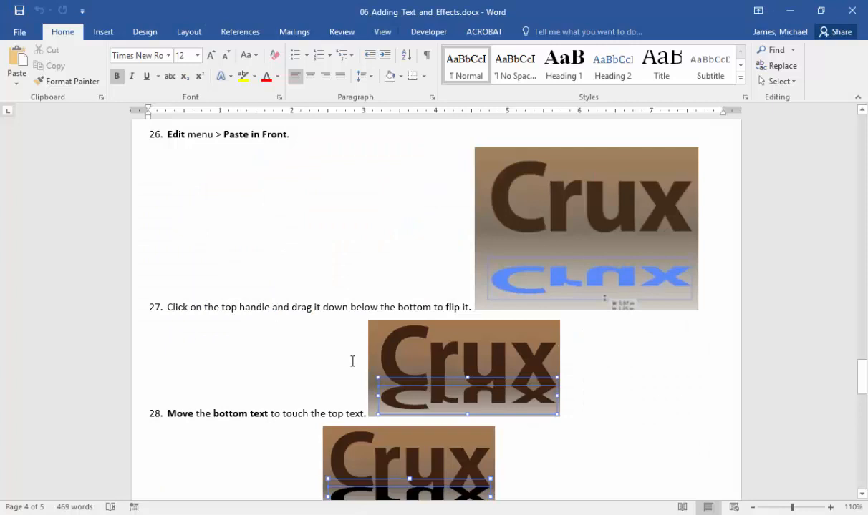
- Read instruction 29 in the Word document and change the flipped Crux text's fill color to black in Illustrator
scroll(355, 358, down, 3)
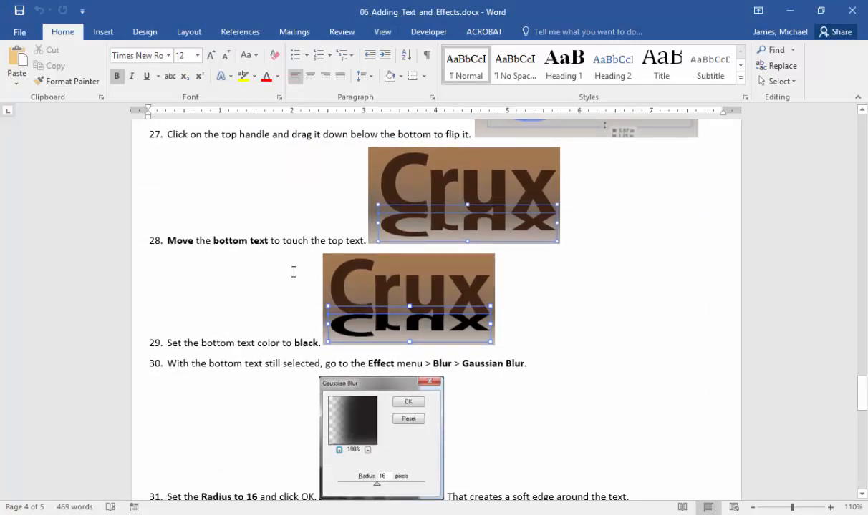
scroll(293, 272, down, 1)
key(alt+Tab)
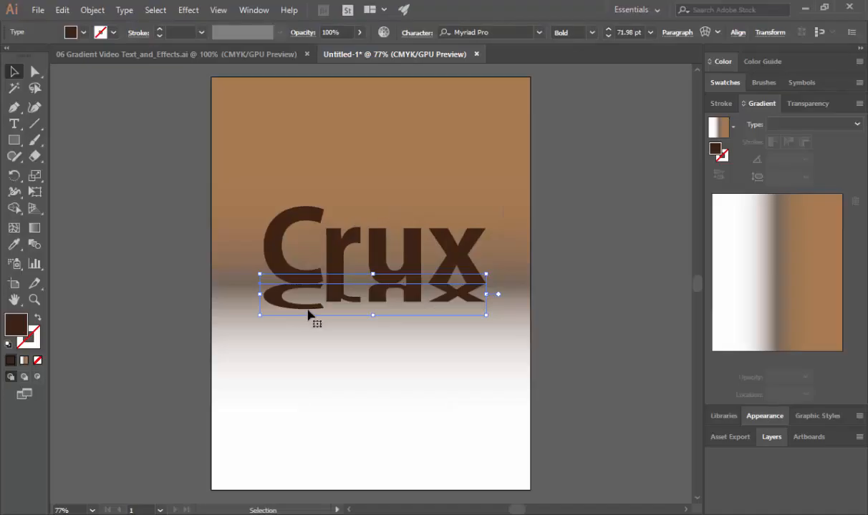
double_click(12, 330)
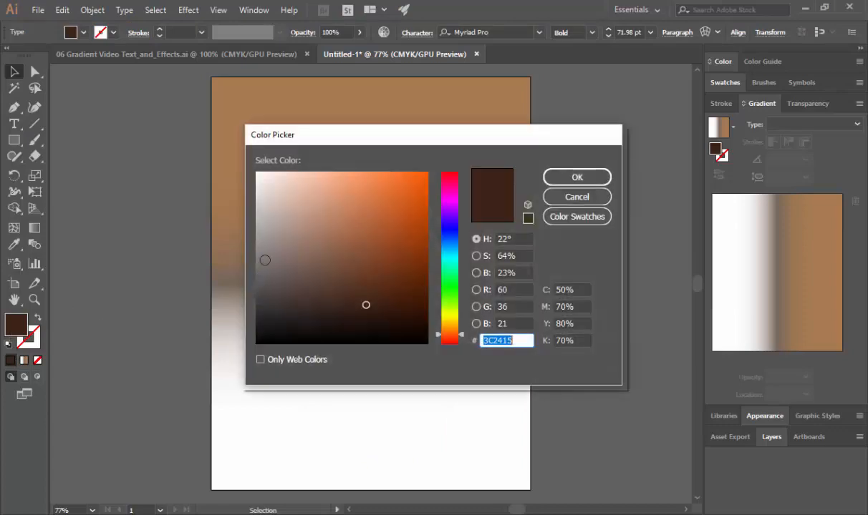
drag(265, 260, 239, 355)
key(Return)
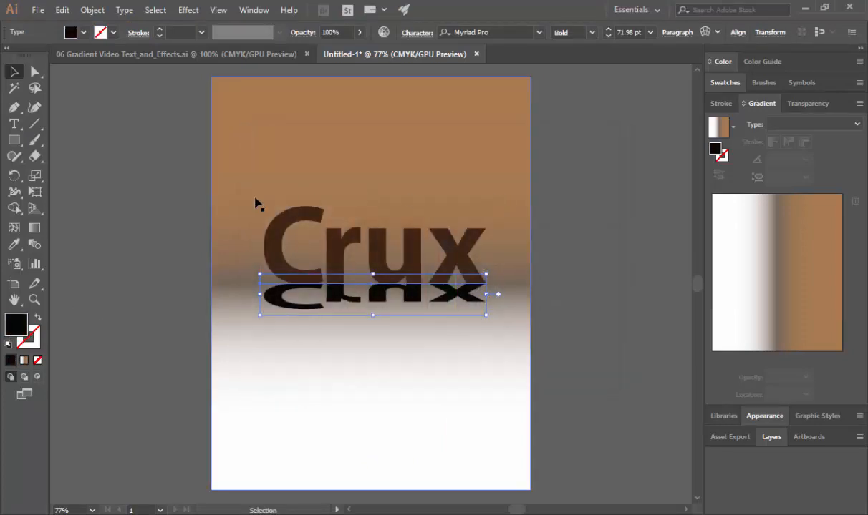
- Read instruction 30 in the Word document and start a Gaussian Blur effect on the flipped black text in Illustrator
key(alt+Tab)
scroll(189, 301, down, 2)
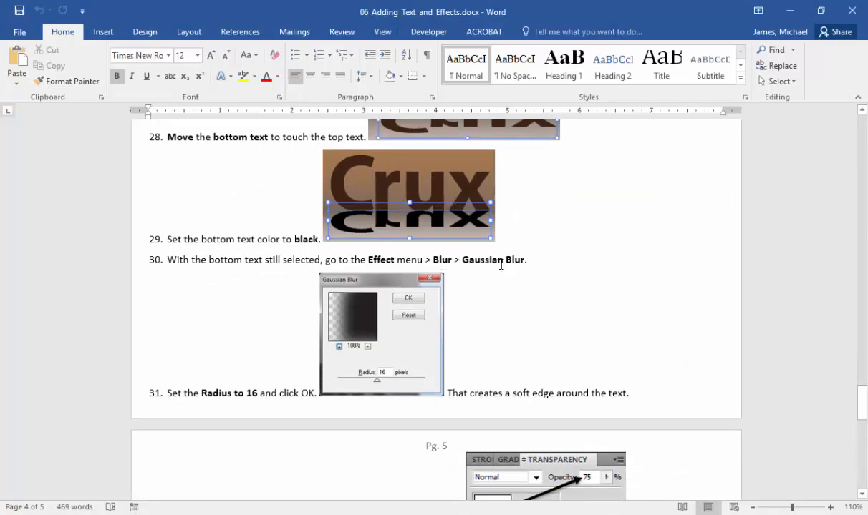
key(alt+Tab)
click(189, 10)
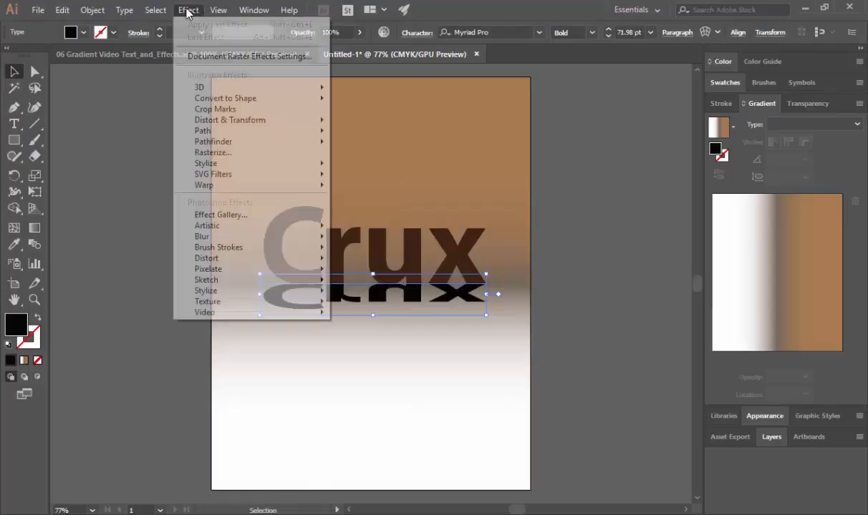
mouse_move(287, 236)
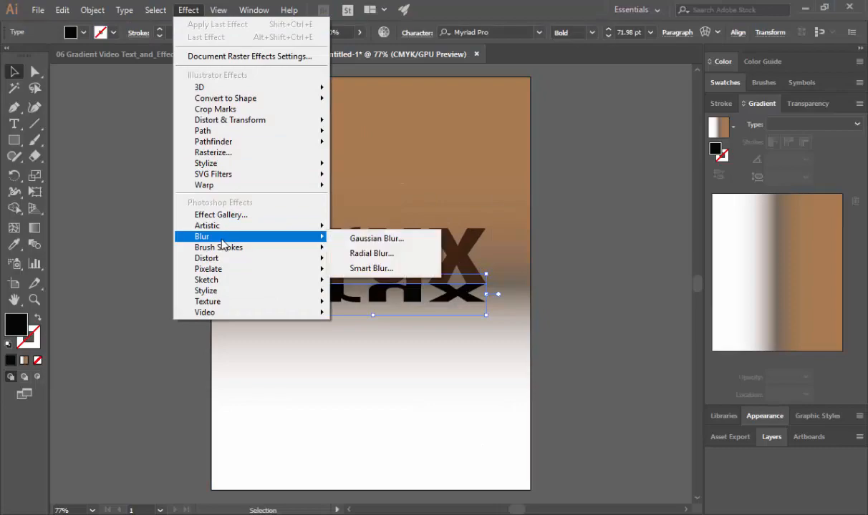
click(372, 239)
- Read instruction 31 in the Word document and apply the Gaussian Blur with a radius of 16 pixels in Illustrator
key(alt+Tab)
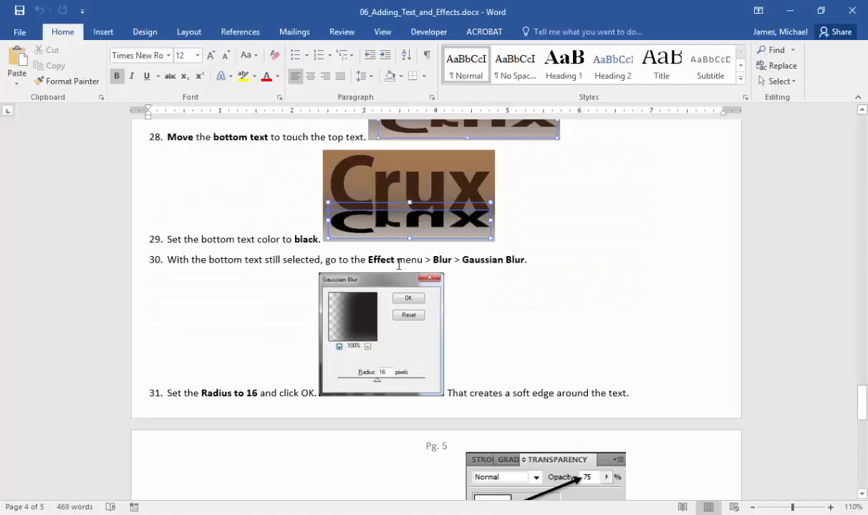
key(alt+Tab)
double_click(459, 246)
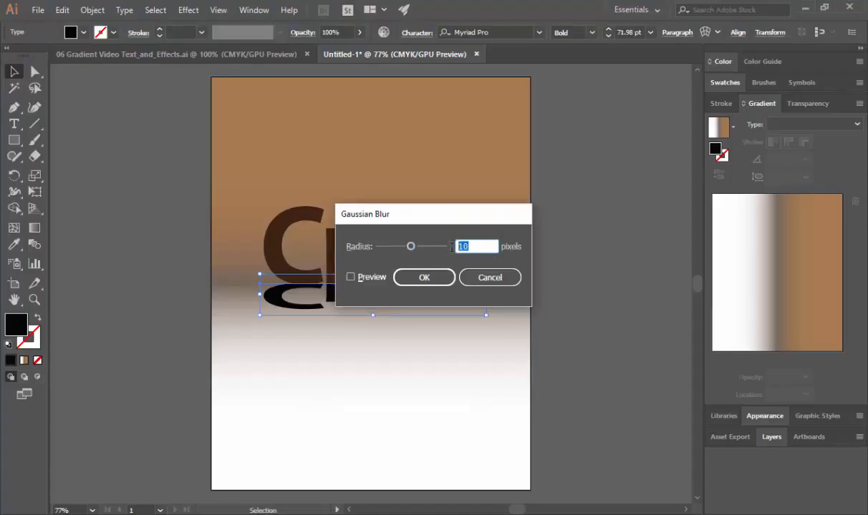
text(16)
key(Tab)
key(alt+Tab)
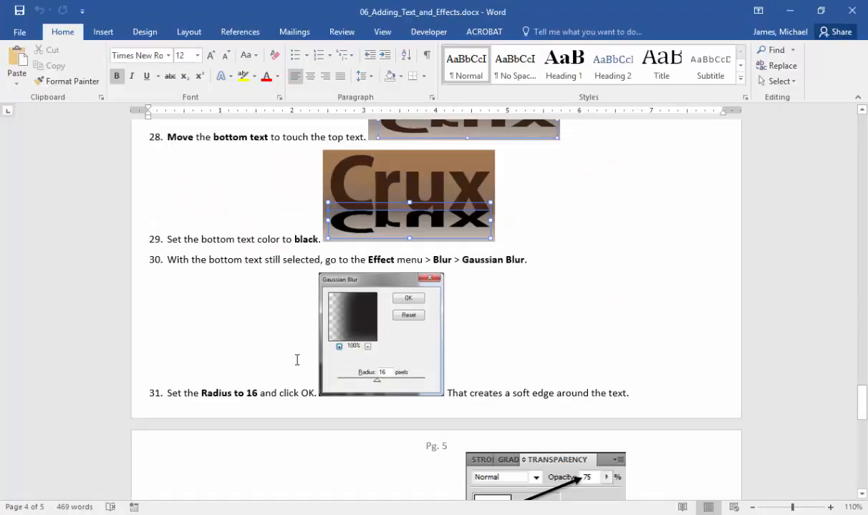
scroll(297, 360, down, 2)
key(alt+Tab)
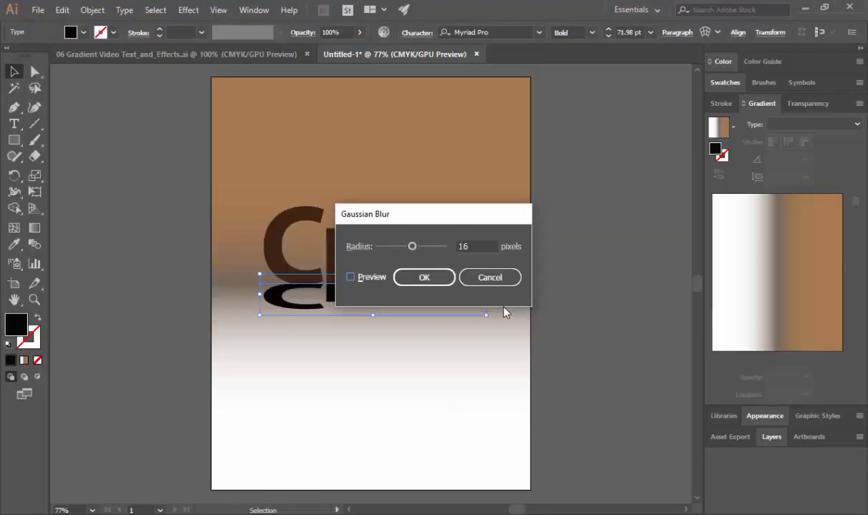
click(422, 277)
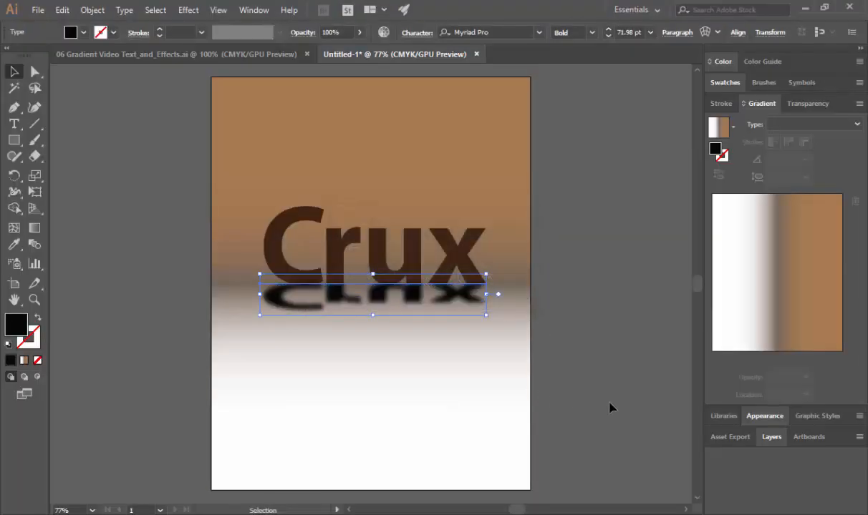
- Read instruction 32 in the Word document and set the blurred flipped text's opacity to 75% in Illustrator
scroll(609, 406, down, 1)
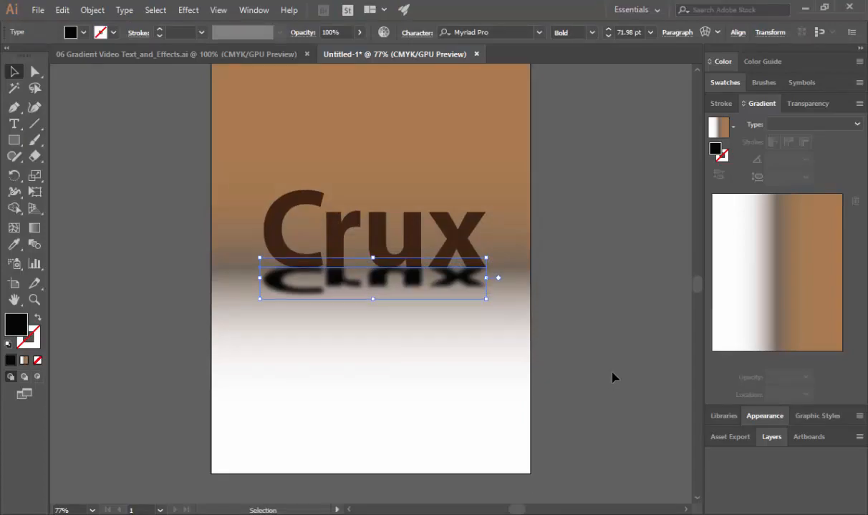
key(alt+Tab)
scroll(509, 313, down, 6)
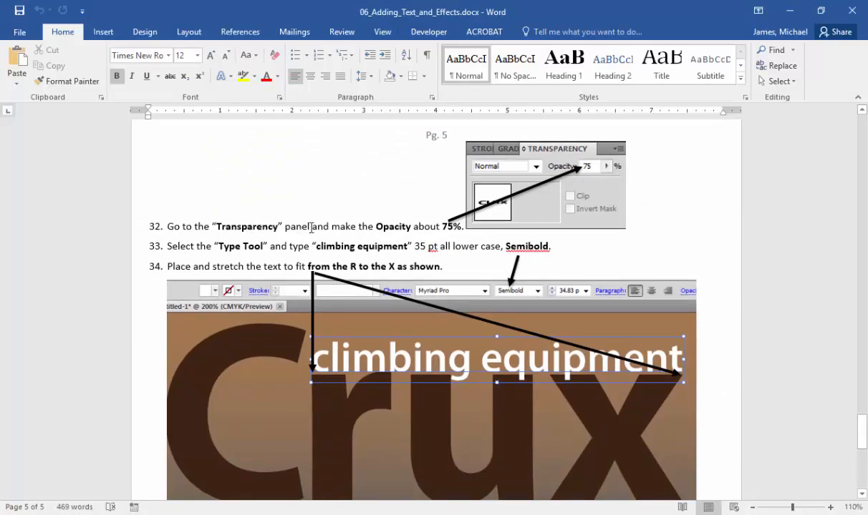
key(alt+Tab)
click(800, 105)
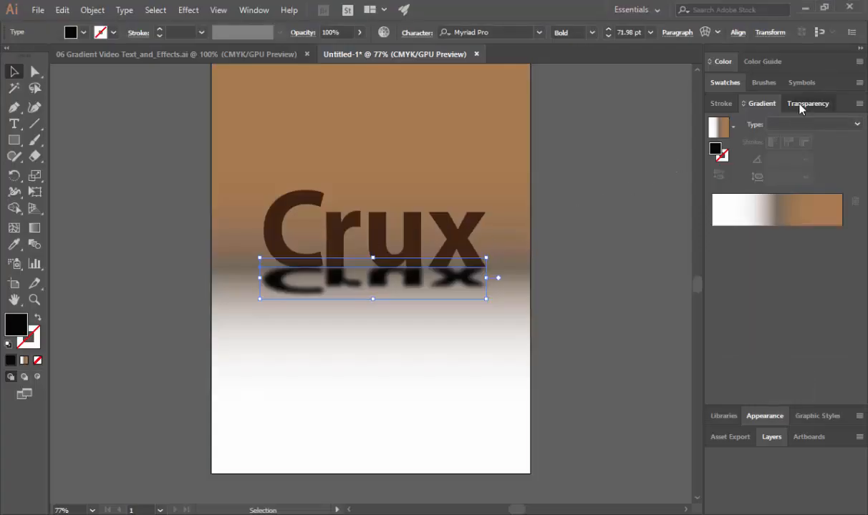
key(alt+Tab)
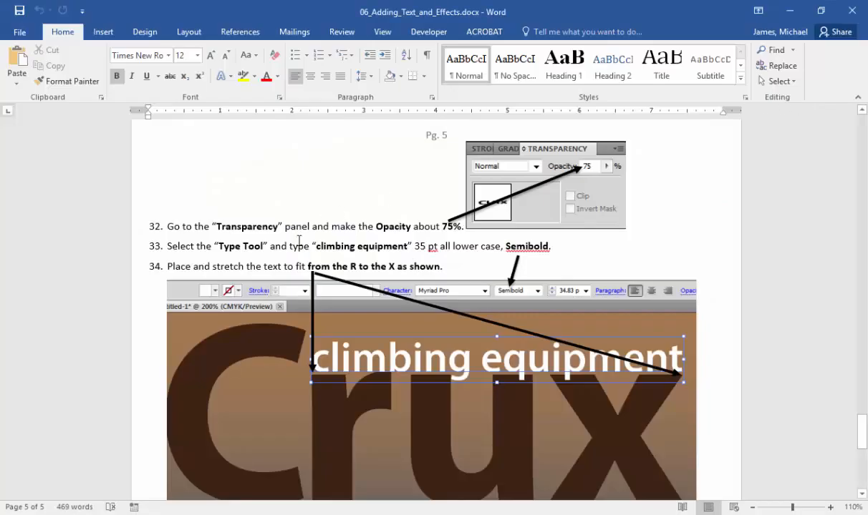
key(alt+Tab)
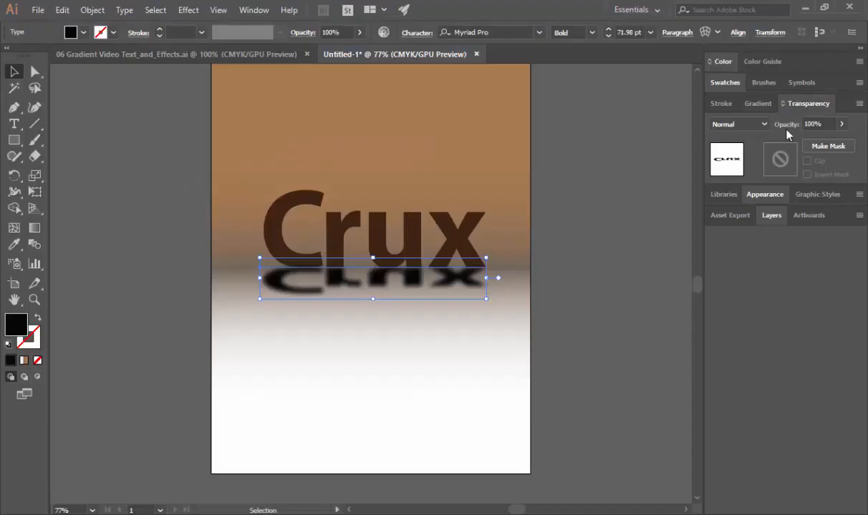
click(803, 124)
text(75)
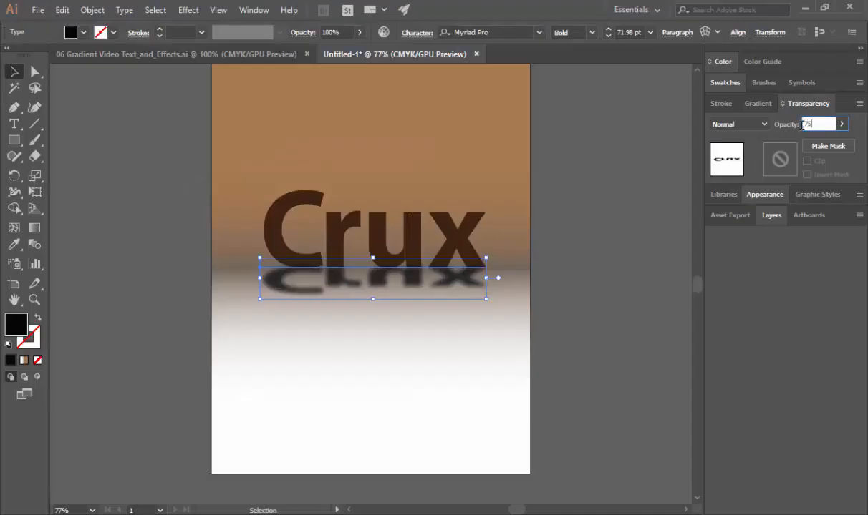
key(Return)
- Switch to the Word document and read instructions 33 to 37 about the tagline and the flare
key(alt+Tab)
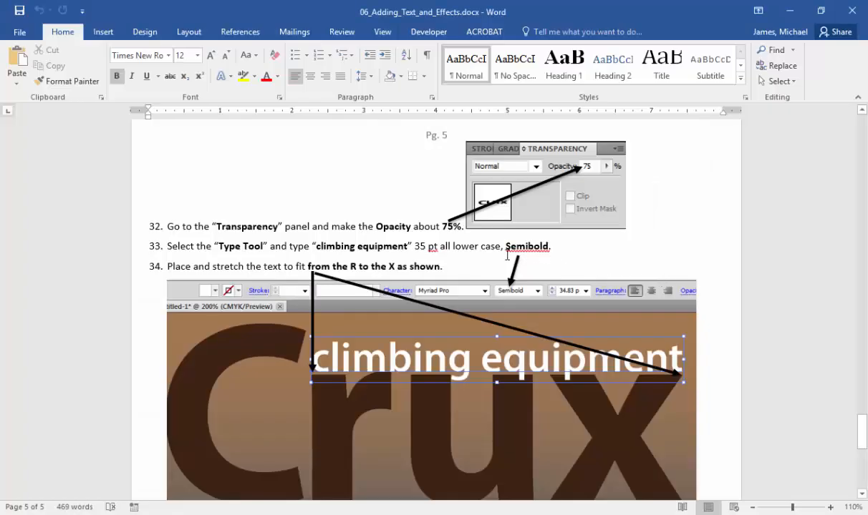
scroll(308, 249, down, 6)
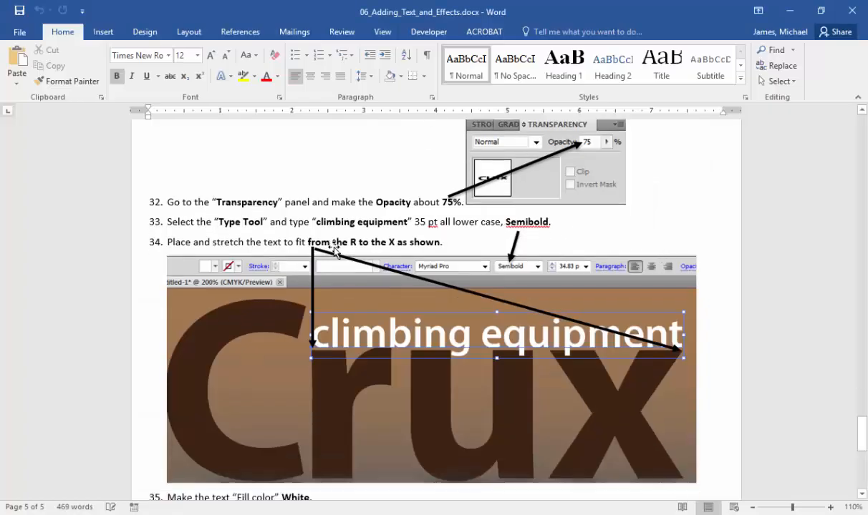
scroll(450, 312, down, 5)
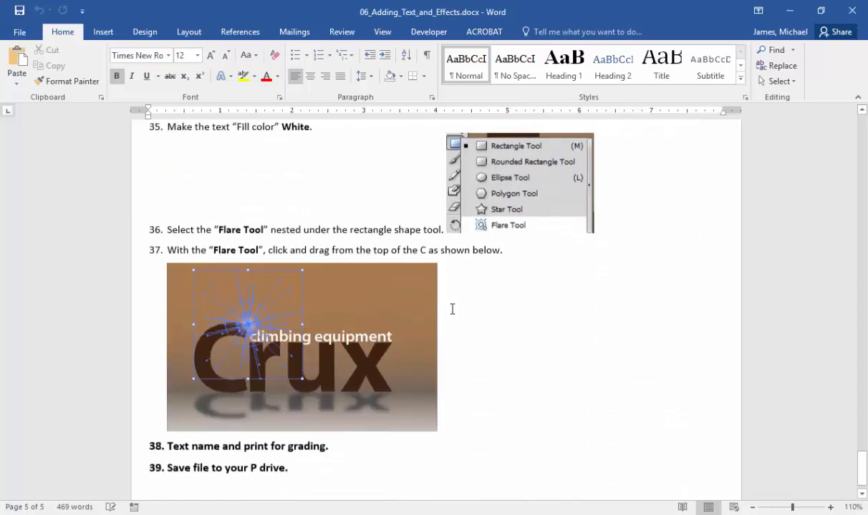
scroll(358, 407, up, 8)
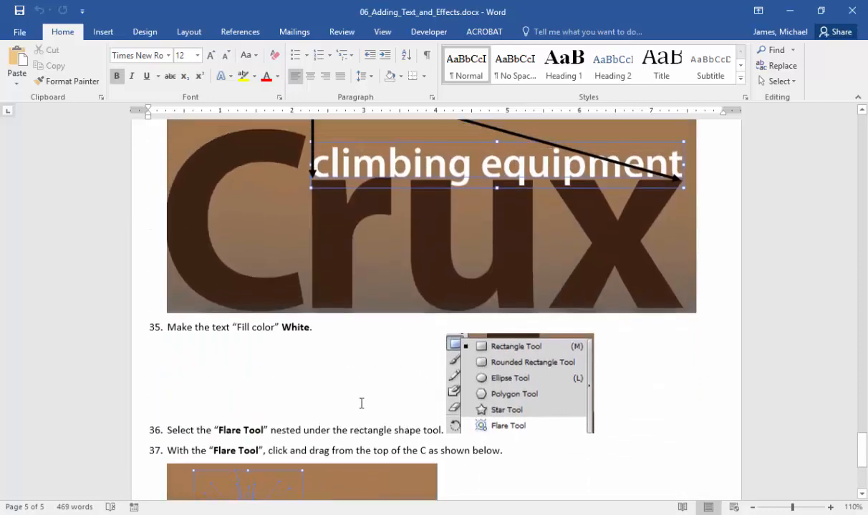
- Switch to Illustrator, deselect the flipped reflection text and start a new point text object above the Crux lettering
key(alt+Tab)
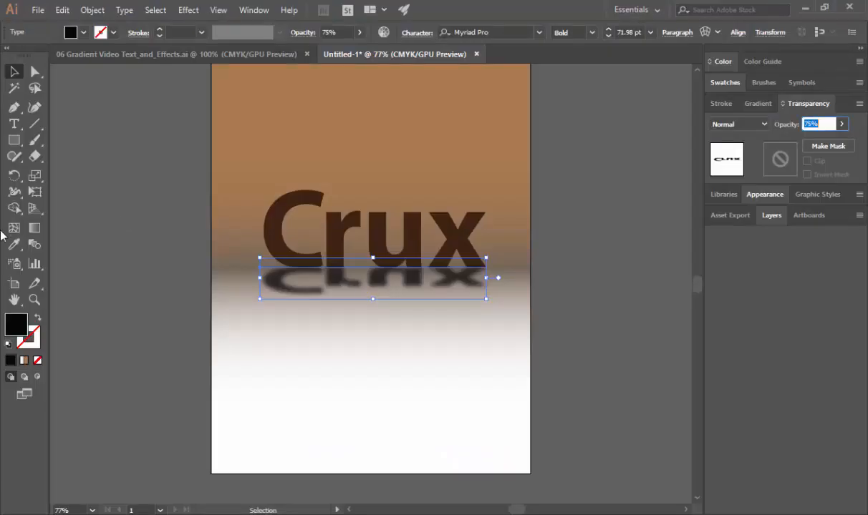
click(14, 124)
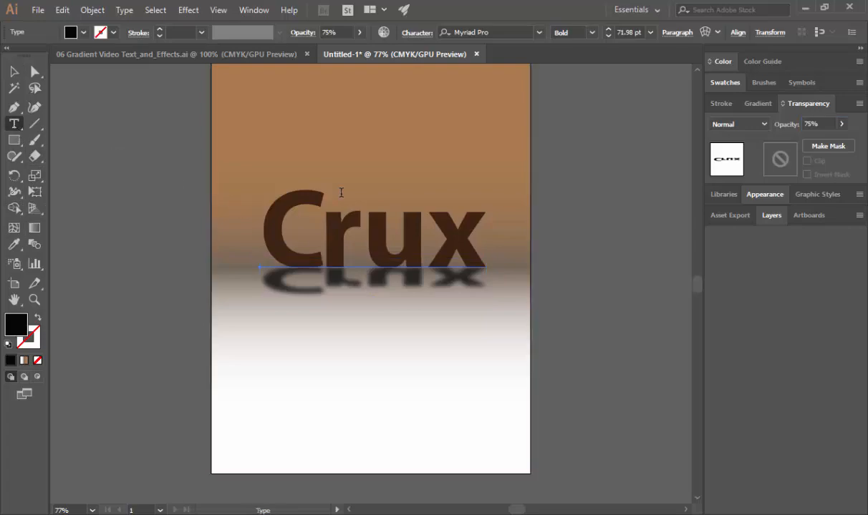
click(319, 195)
key(alt+Tab)
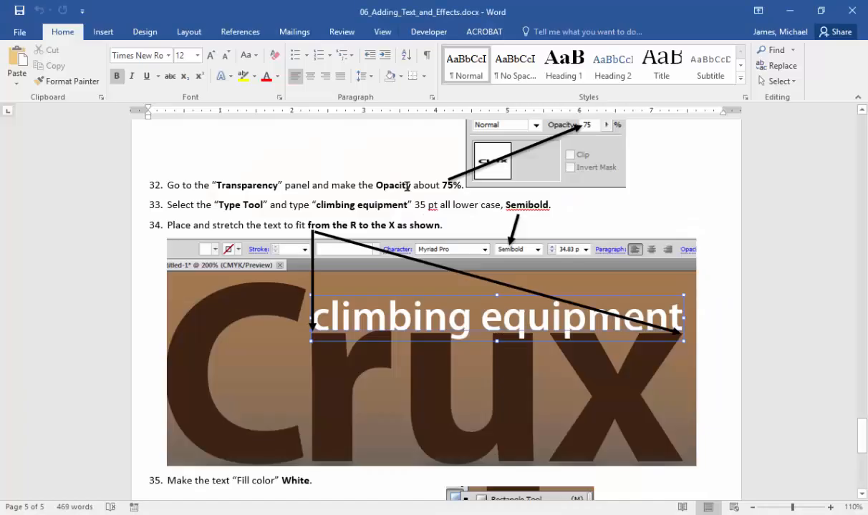
key(alt+Tab)
click(13, 71)
key(ctrl+shift+a)
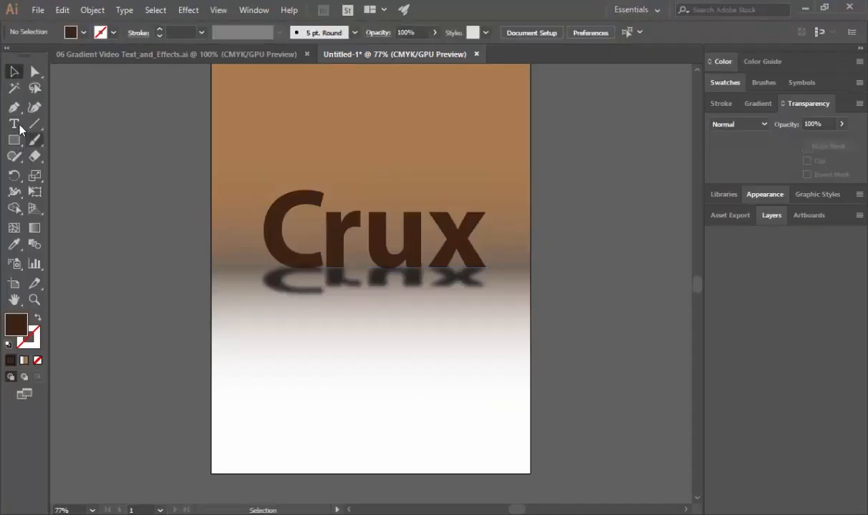
key(t)
click(312, 142)
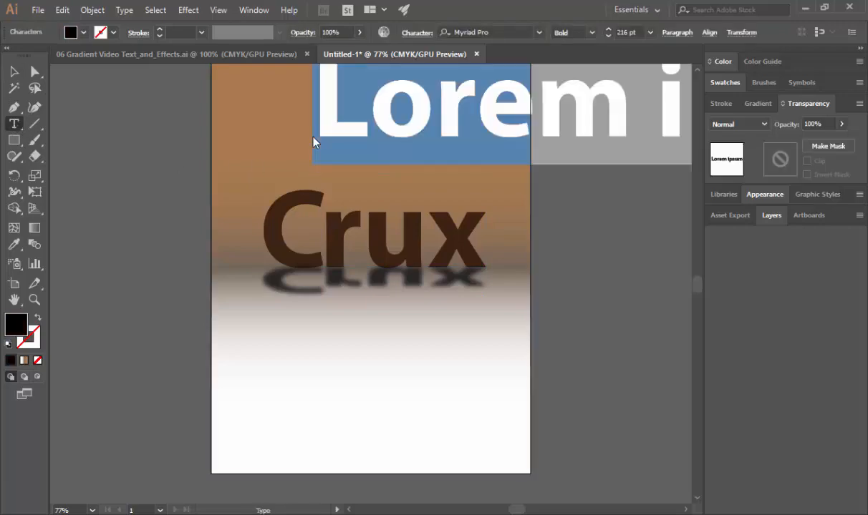
- Copy "climbing equipment" from instruction 33 in the Word document and paste it into the new text object in Illustrator
key(alt+Tab)
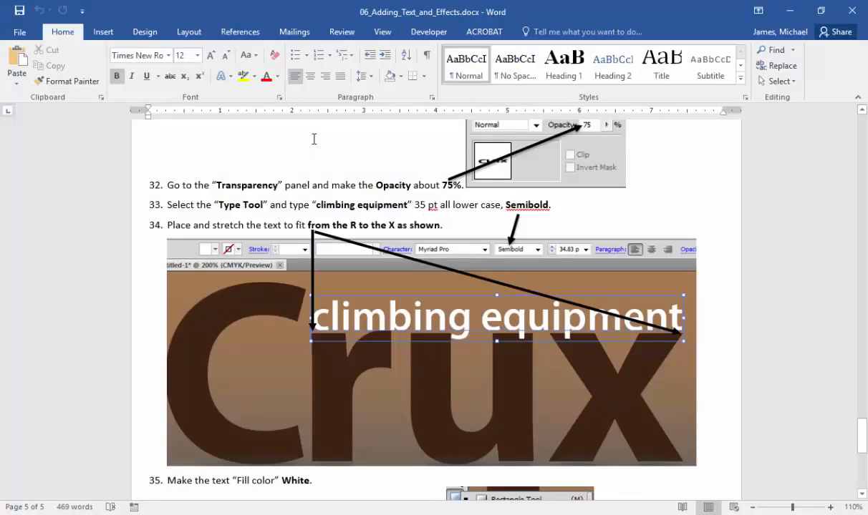
drag(343, 203, 389, 204)
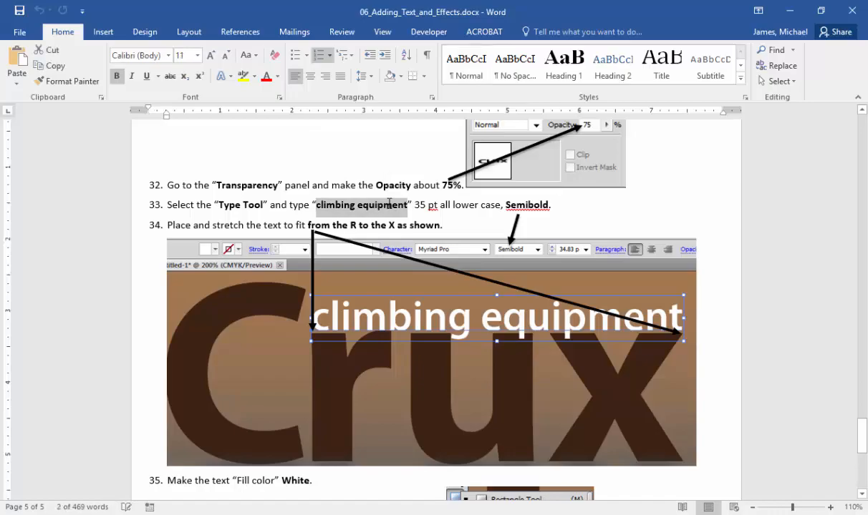
key(ctrl+c)
key(alt+Tab)
key(ctrl+v)
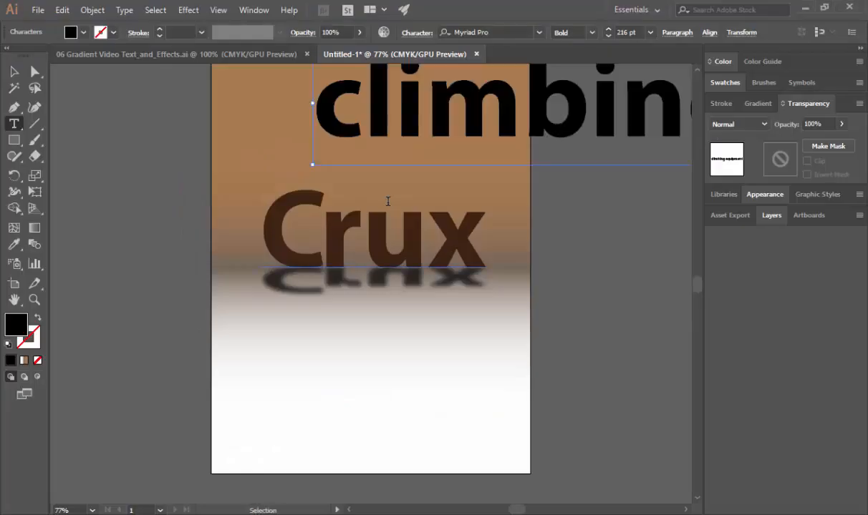
key(Escape)
- Check the tagline formatting in the Word document and set the "climbing equipment" text's font size to 35 pt in Illustrator
key(alt+Tab)
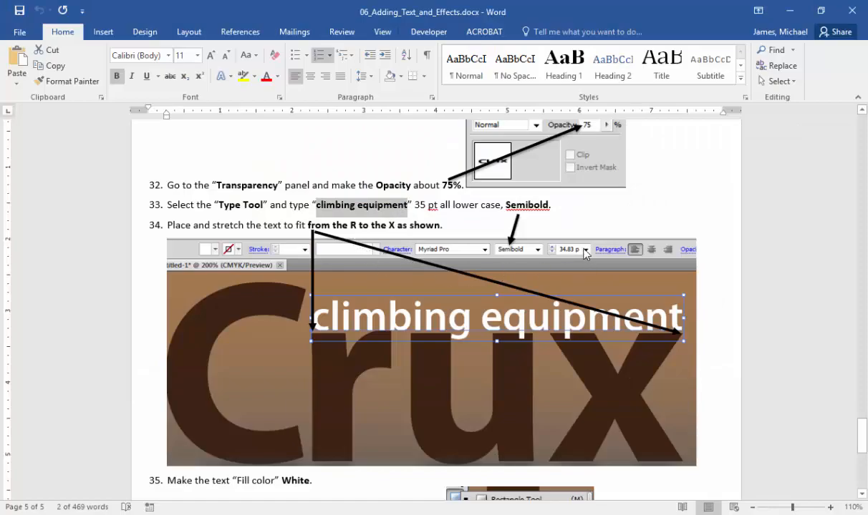
key(alt+Tab)
click(622, 32)
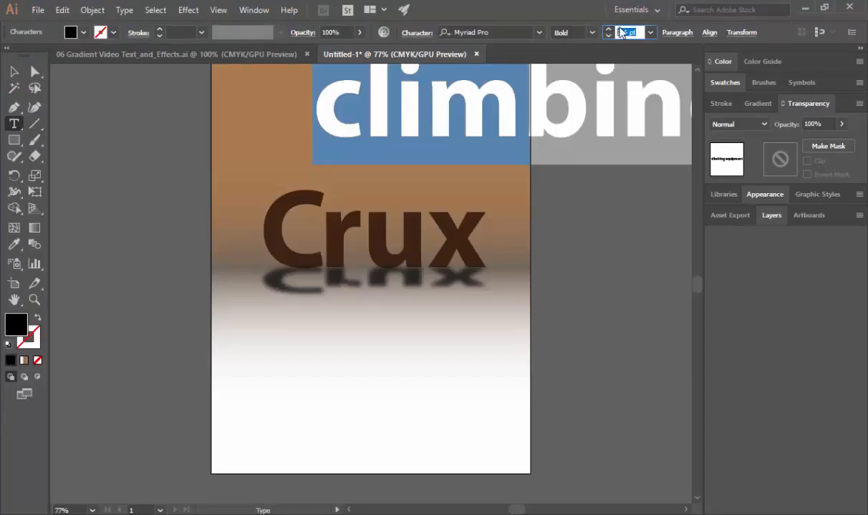
text(36)
key(Return)
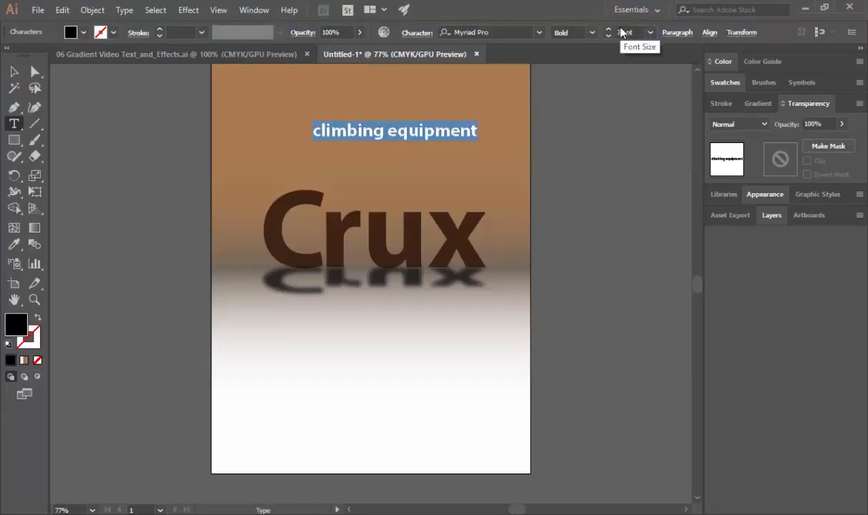
key(alt+Tab)
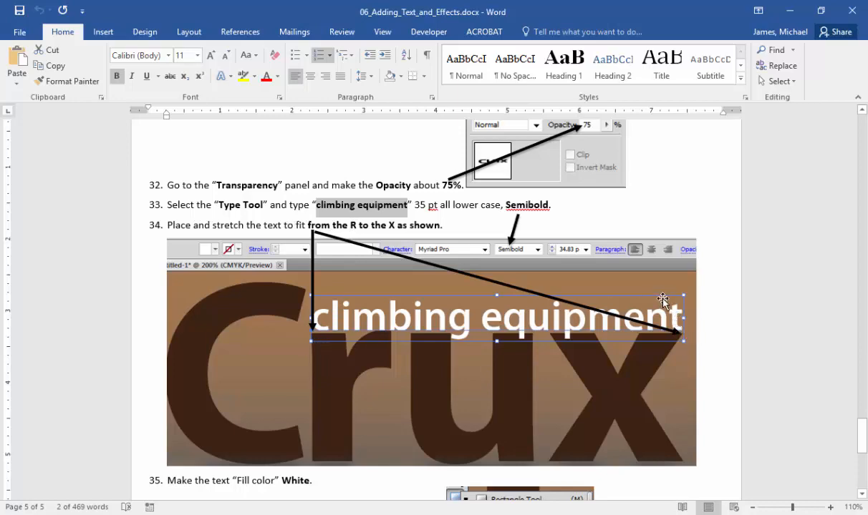
key(alt+Tab)
click(14, 72)
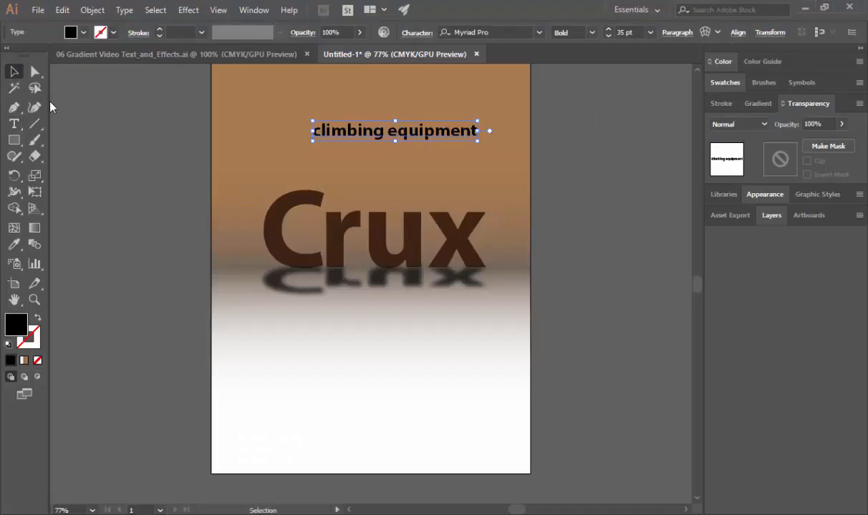
- Check the font style in instruction 33 in Word and change the "climbing equipment" text to Semibold in Illustrator
key(alt+Tab)
key(alt+Tab)
key(alt+Tab)
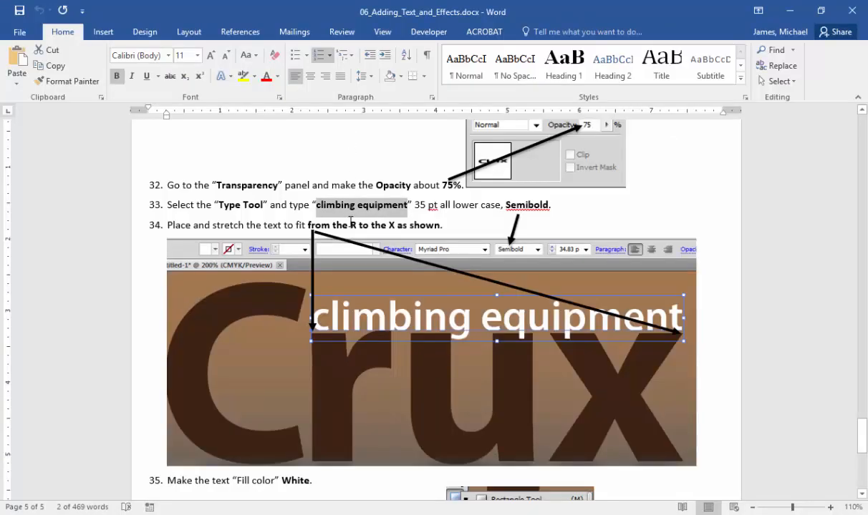
double_click(526, 205)
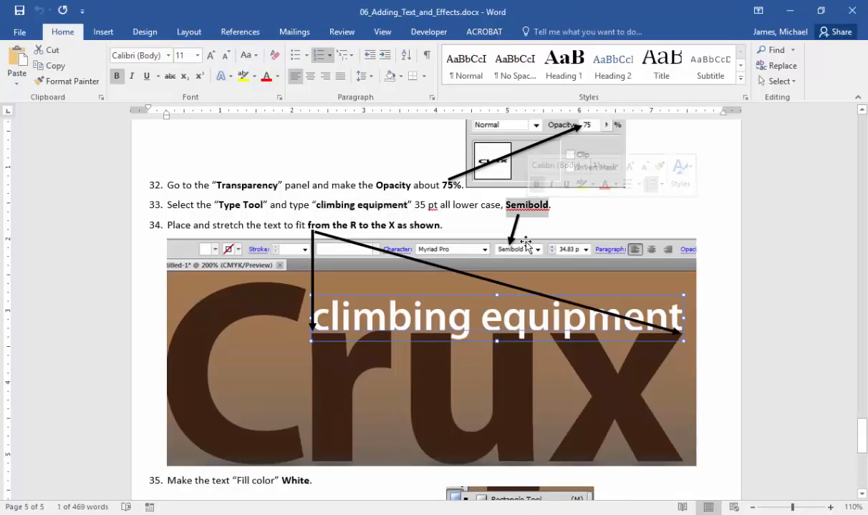
key(alt+Tab)
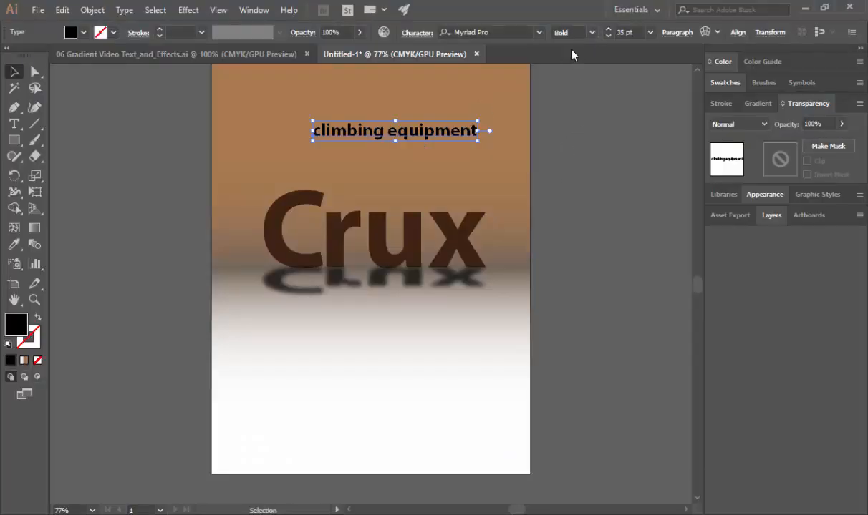
click(591, 32)
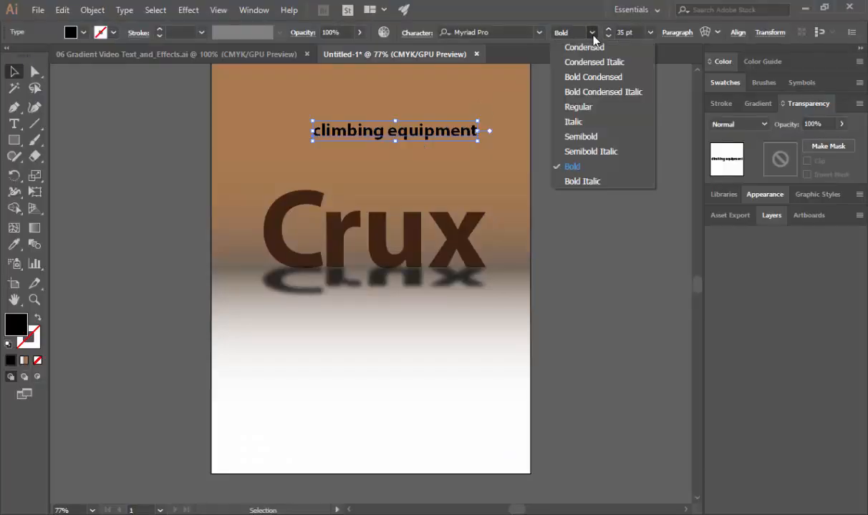
click(594, 136)
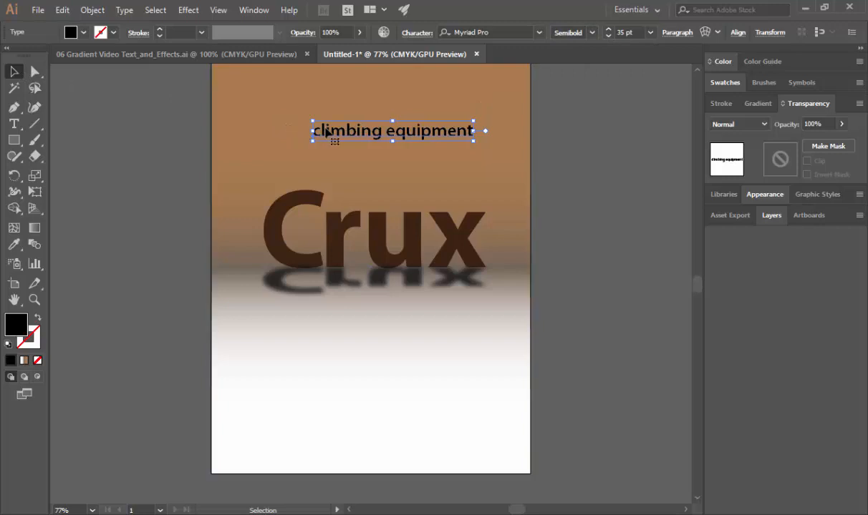
- Move the "climbing equipment" tagline onto the tops of the Crux letters, aligned from the r to the x
drag(327, 132, 338, 204)
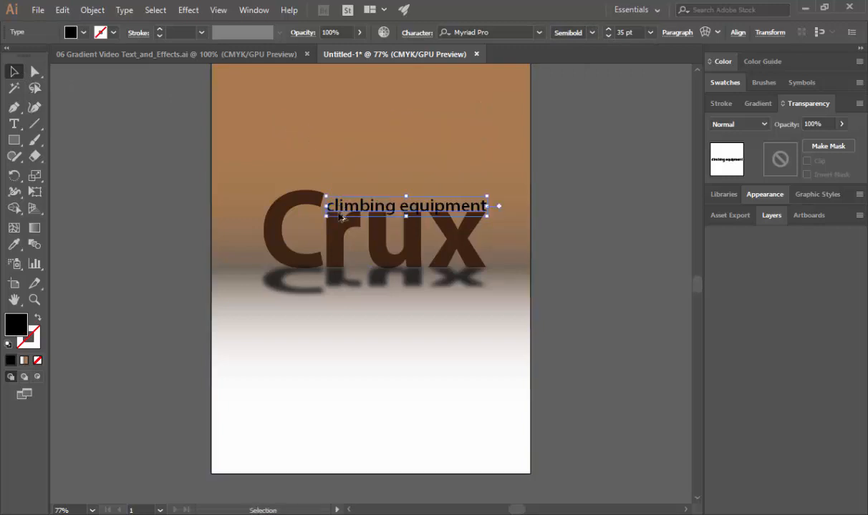
scroll(339, 204, up, 4)
scroll(351, 219, down, 1)
scroll(353, 219, right, 3)
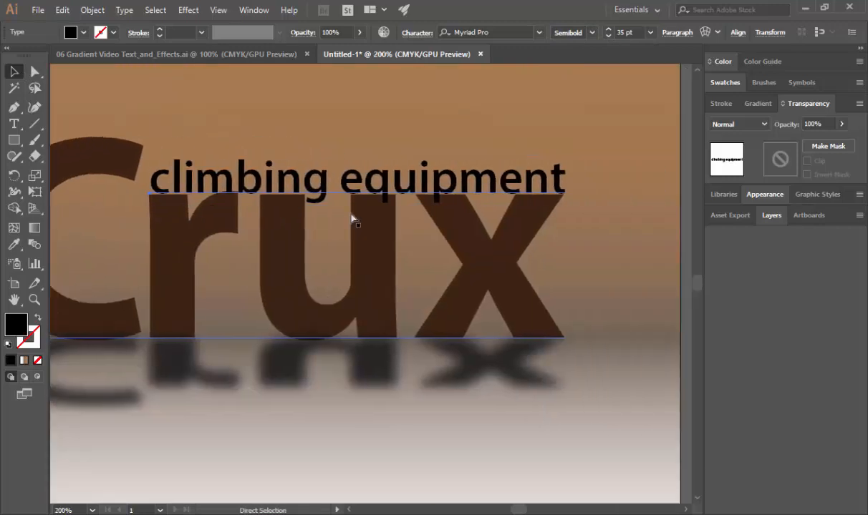
scroll(207, 201, left, 1)
key(Left)
key(Left)
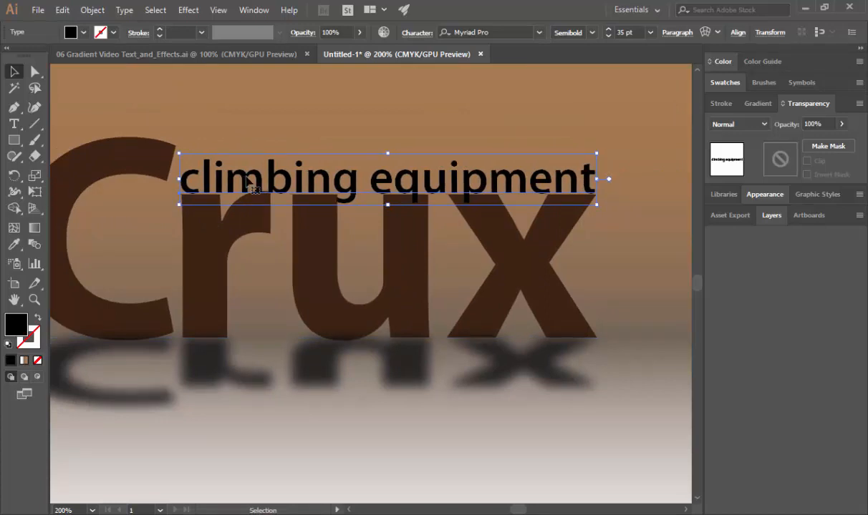
click(263, 378)
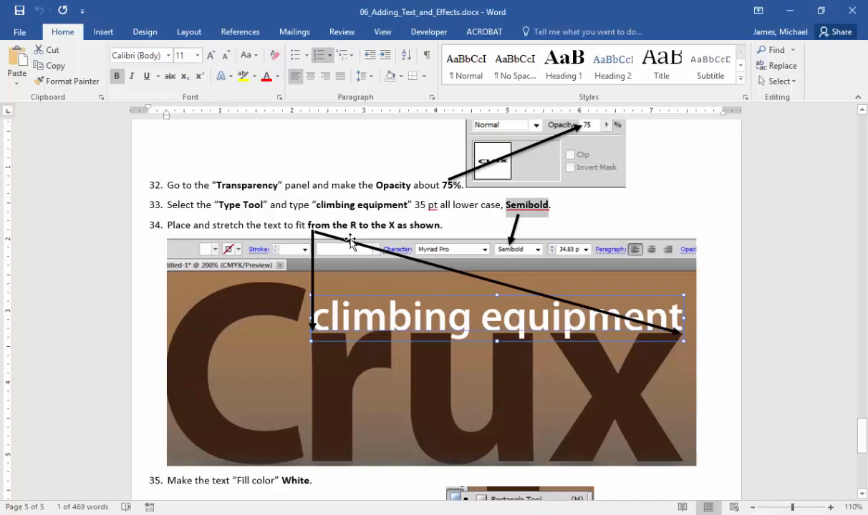
- Change the "climbing equipment" tagline's fill color to white
scroll(349, 241, down, 4)
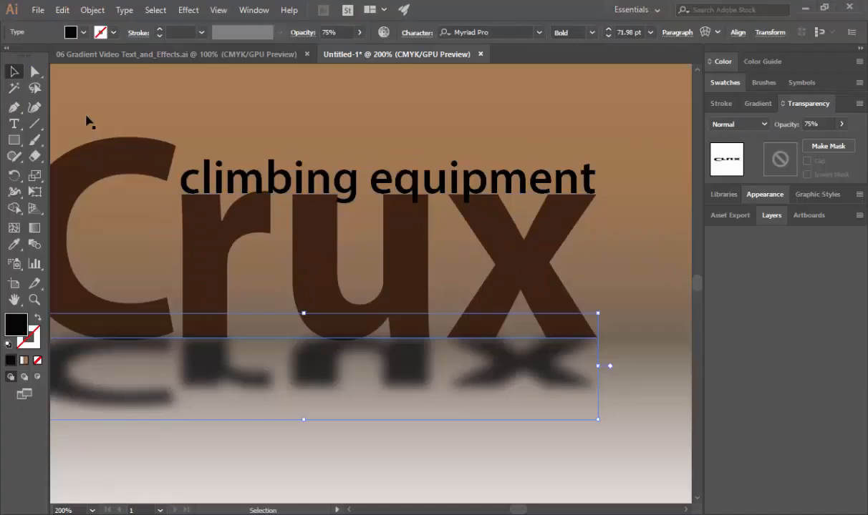
key(t)
click(190, 185)
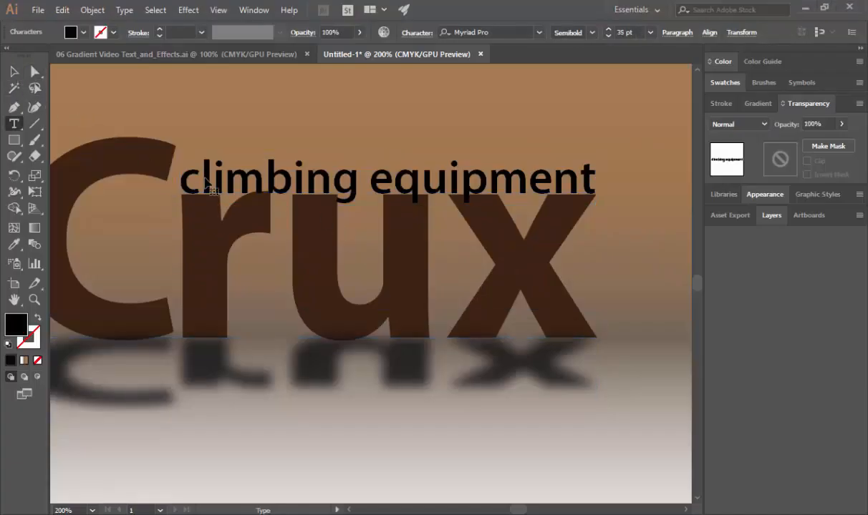
key(ctrl+a)
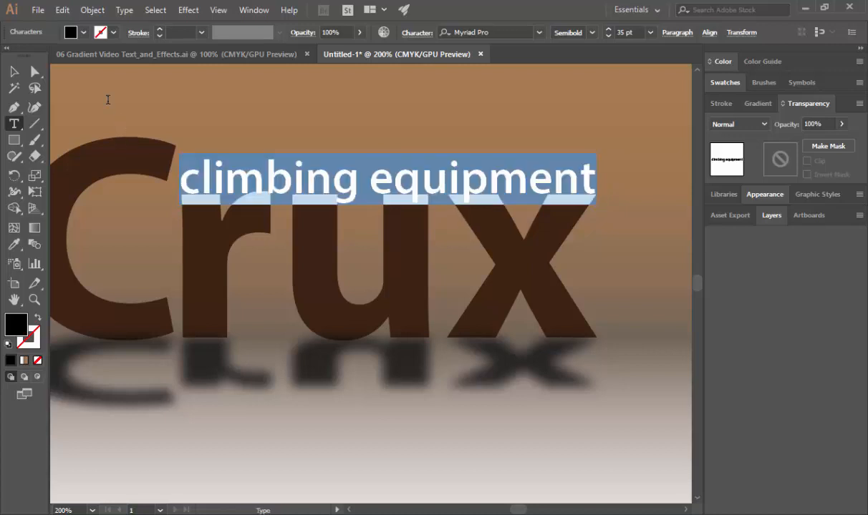
click(82, 33)
click(29, 56)
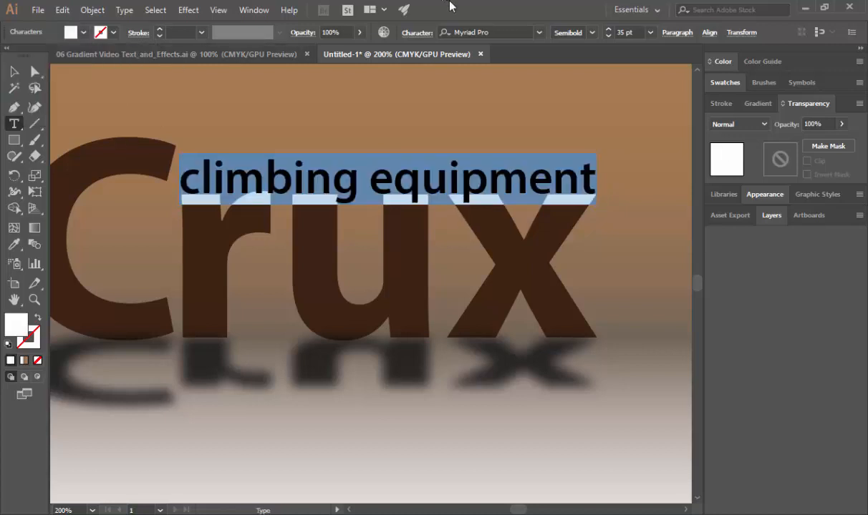
key(Escape)
- Check instructions 35 to 37 in the Word document and activate the Flare tool in Illustrator
key(alt+Tab)
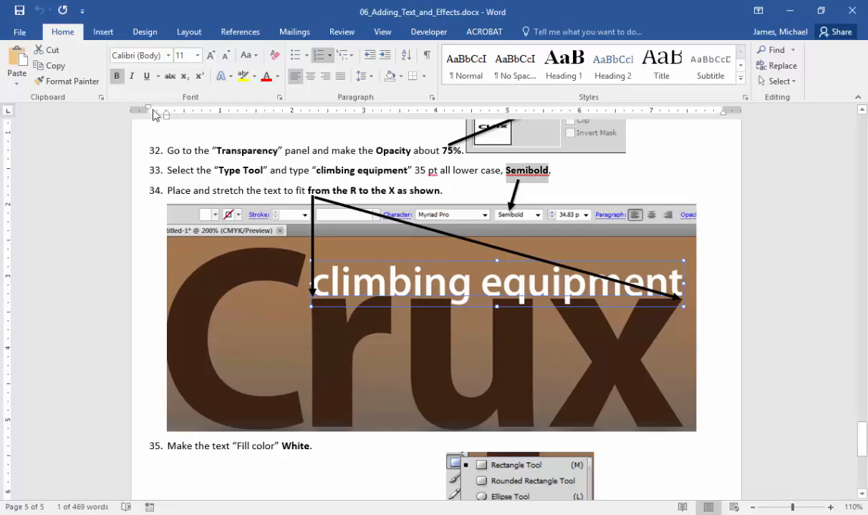
scroll(361, 205, down, 3)
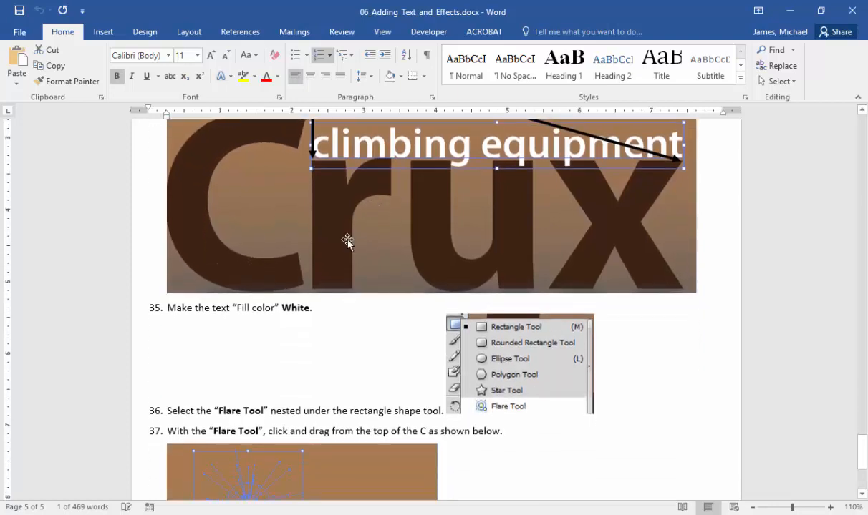
scroll(263, 322, down, 4)
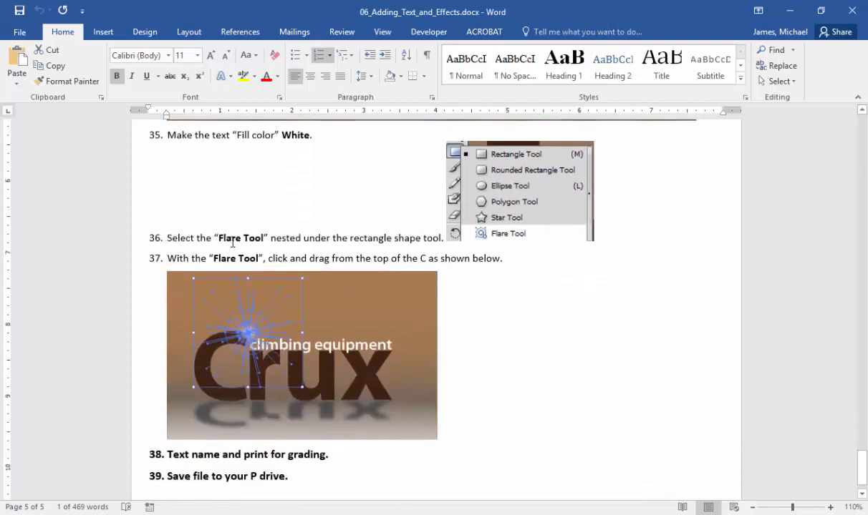
scroll(274, 240, up, 1)
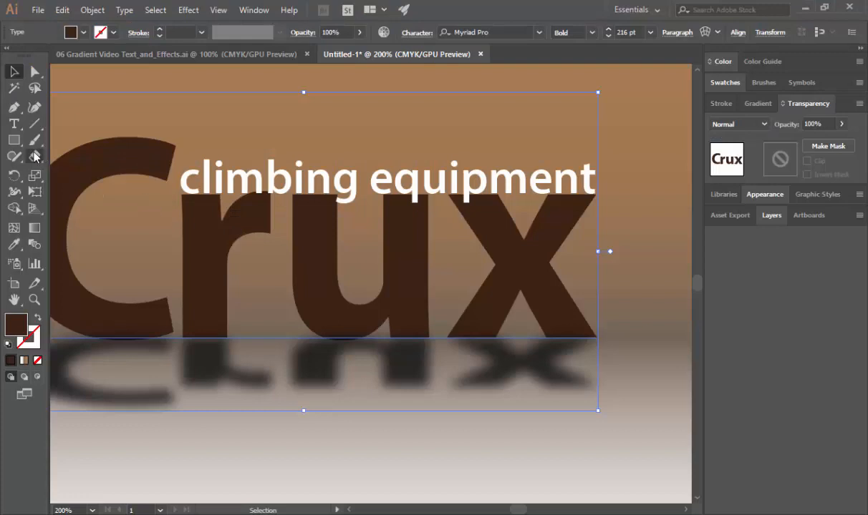
click(14, 139)
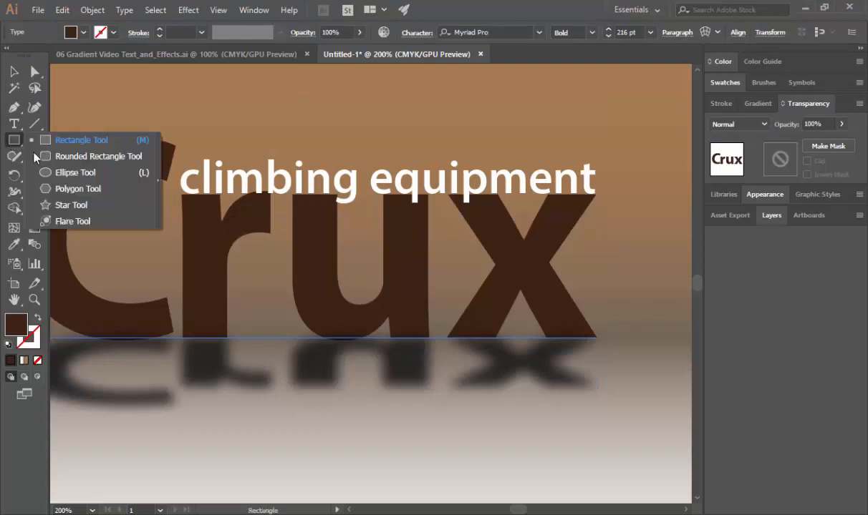
click(83, 224)
- Compare the whole Crux design in Illustrator with the flare placement picture under instruction 37 in Word
scroll(184, 322, down, 1)
scroll(184, 322, down, 2)
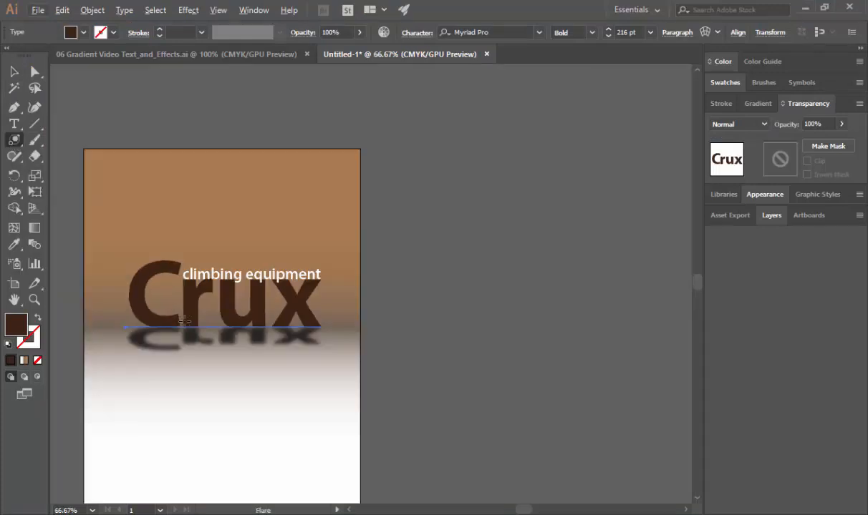
scroll(184, 322, left, 2)
scroll(184, 322, up, 1)
key(alt+Tab)
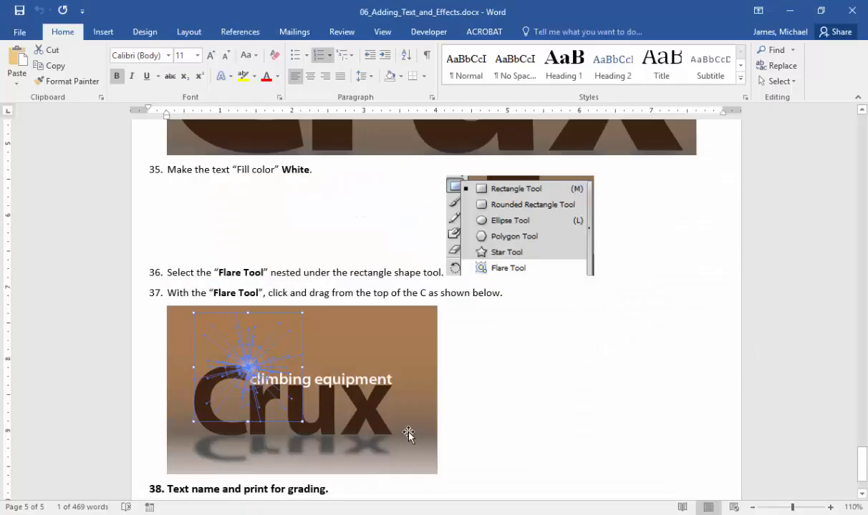
scroll(410, 432, down, 2)
key(alt+Tab)
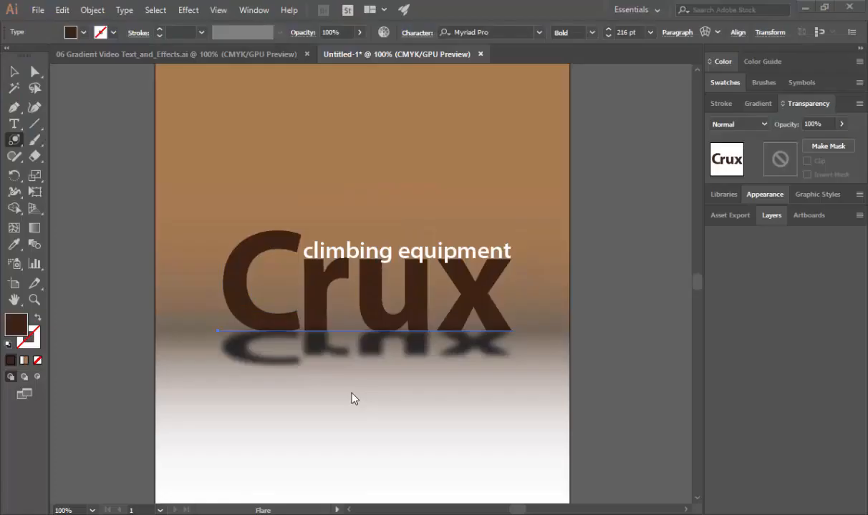
- Place a flare on the upper tip of the C with a 100 pt center, 15 rays and 10 rings, and deselect it
click(301, 231)
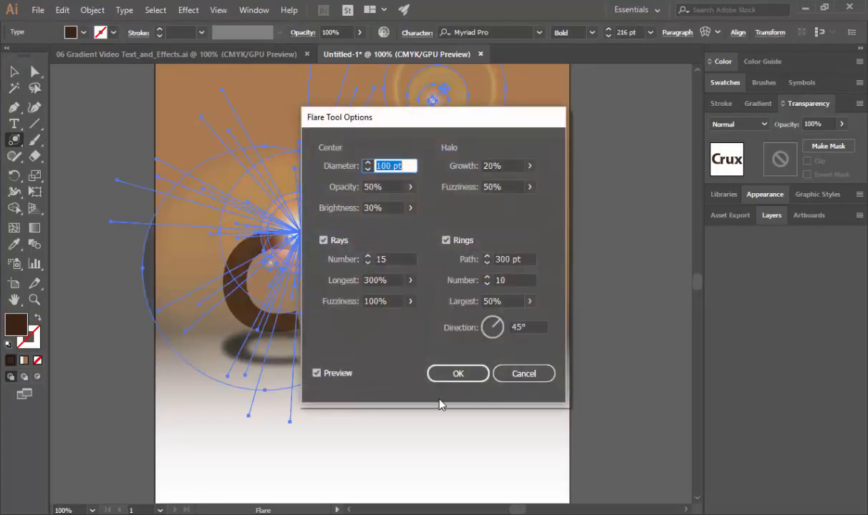
drag(420, 128, 554, 126)
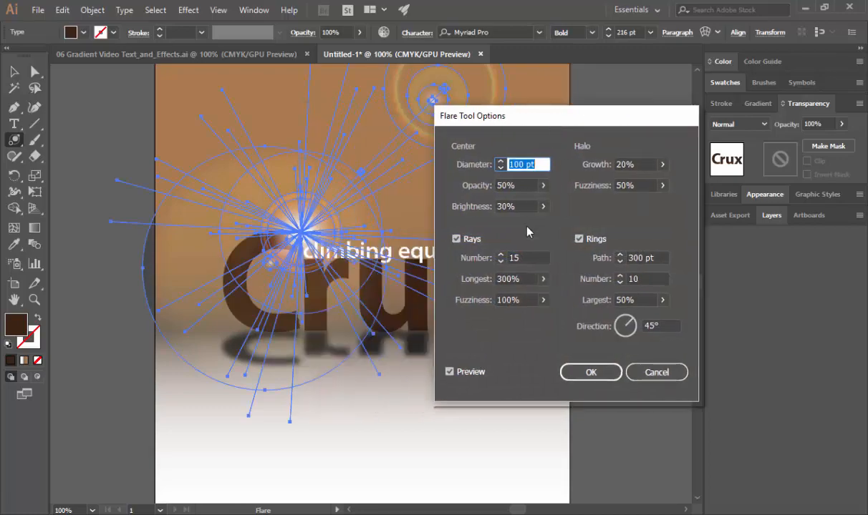
key(alt+Tab)
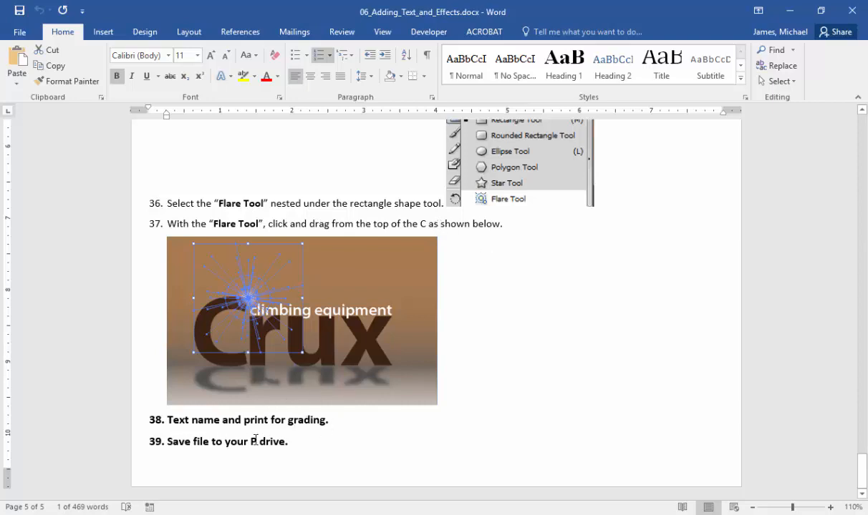
key(alt+Tab)
click(588, 372)
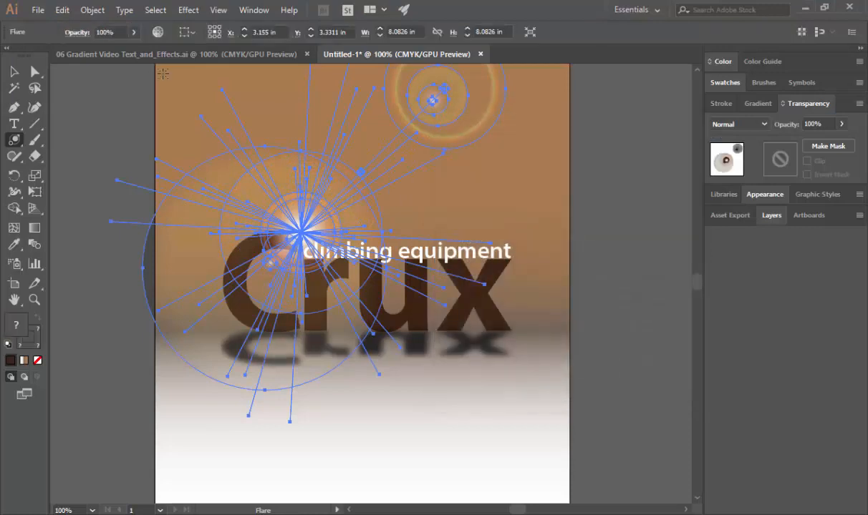
key(v)
click(100, 89)
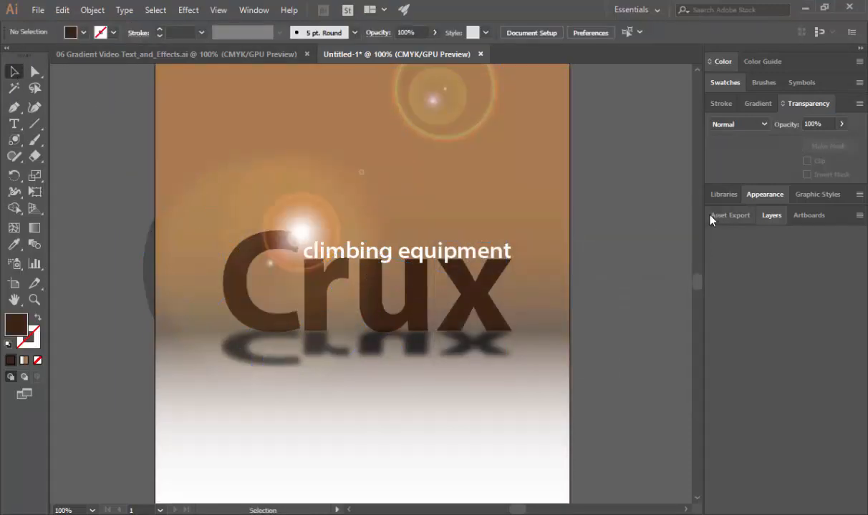